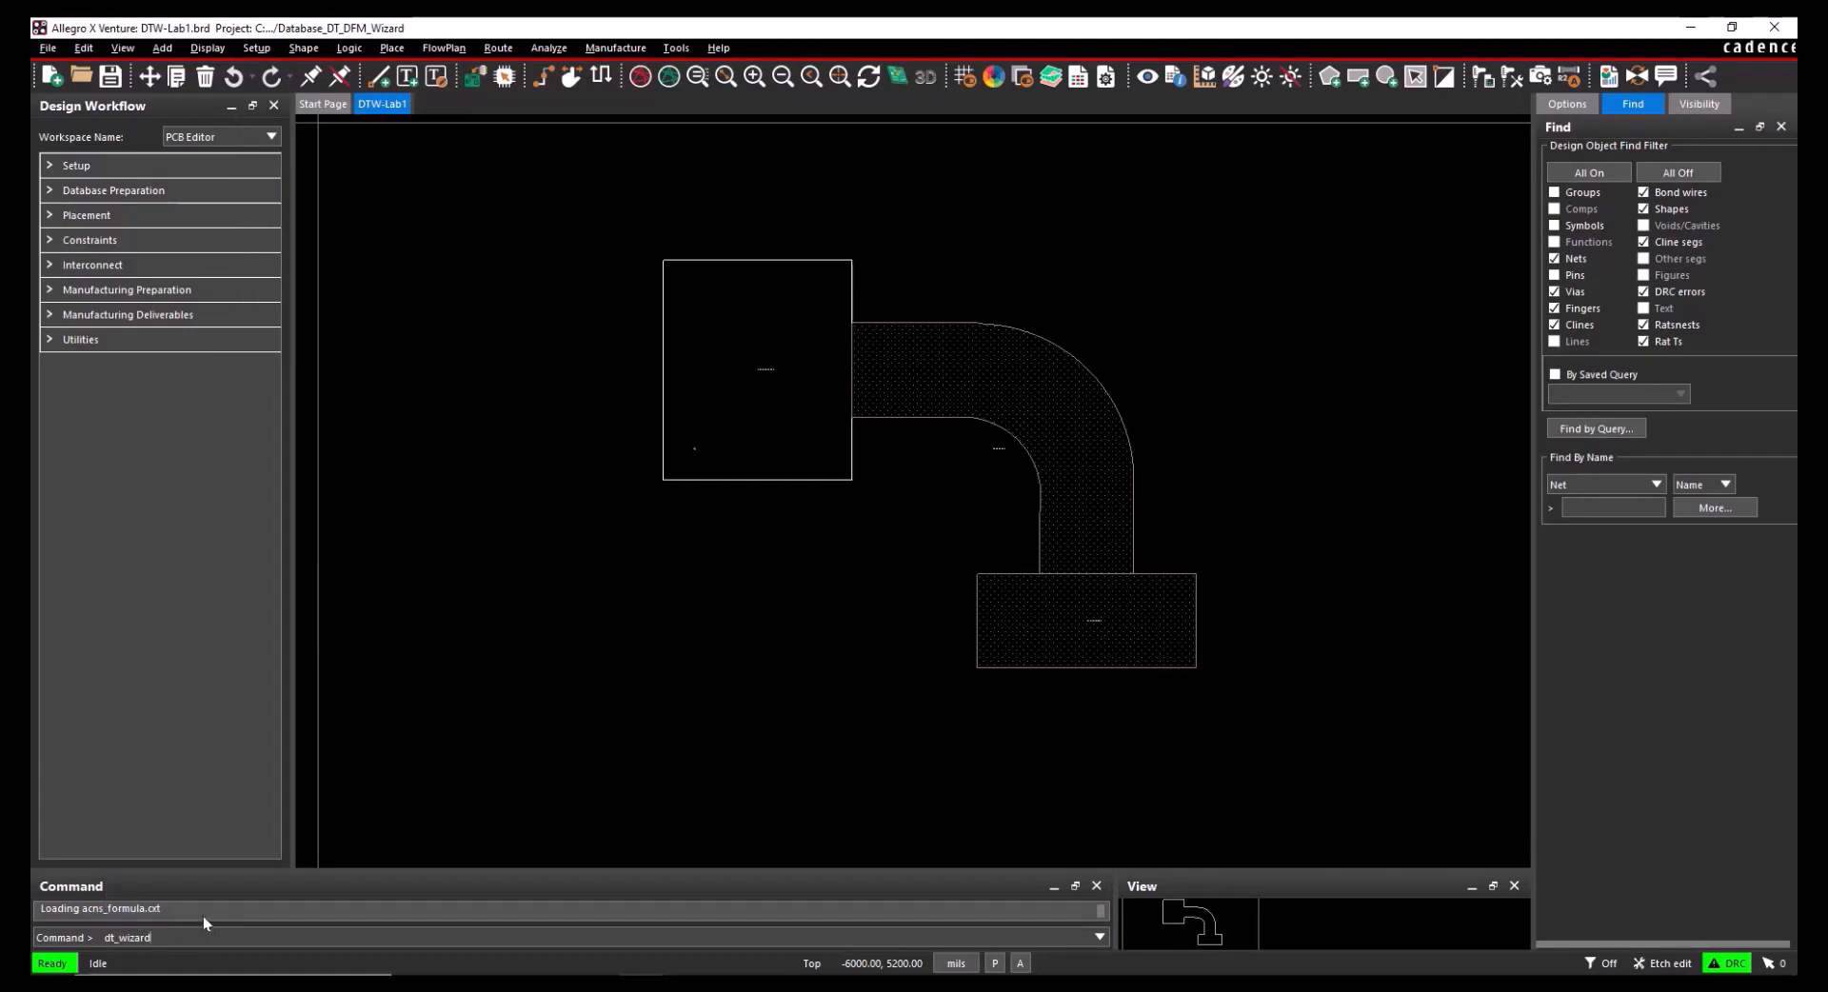
- Run dt_wizard and define the stackup types: PRIMARY as Rigid, FLEX_2L as Flex and RIGID_4L as Rigid
key("Return")
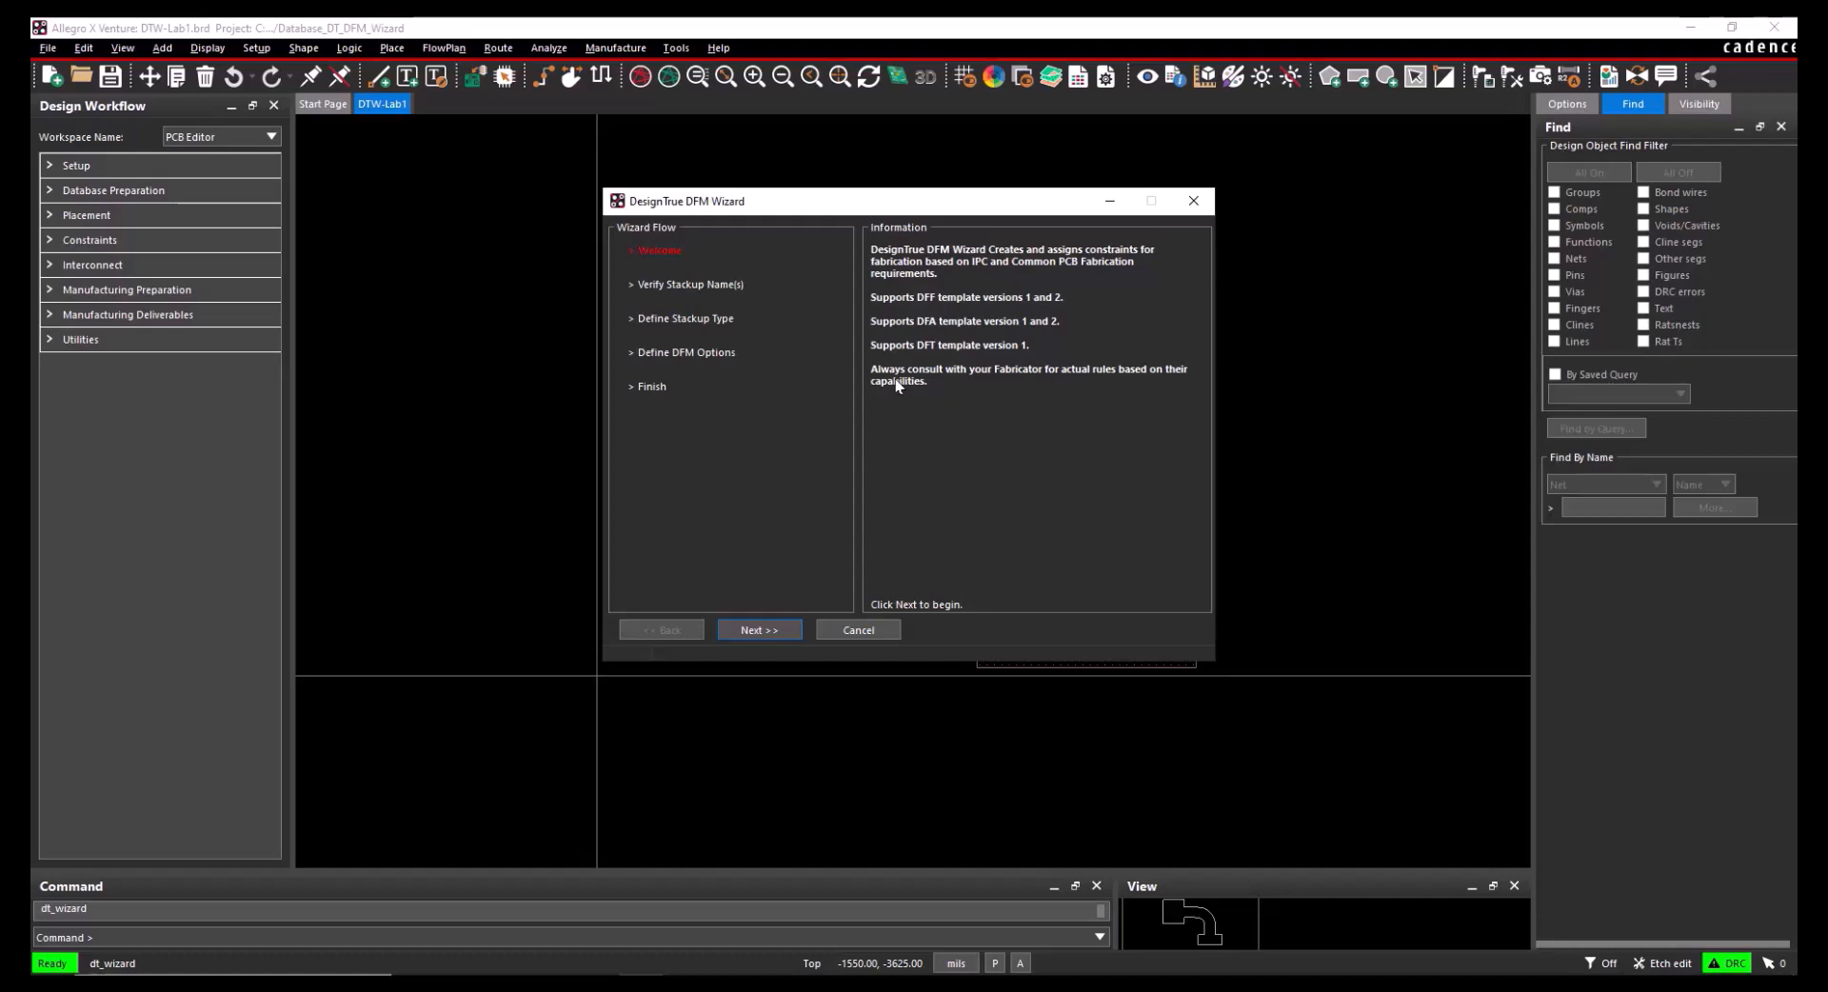
left_click(774, 633)
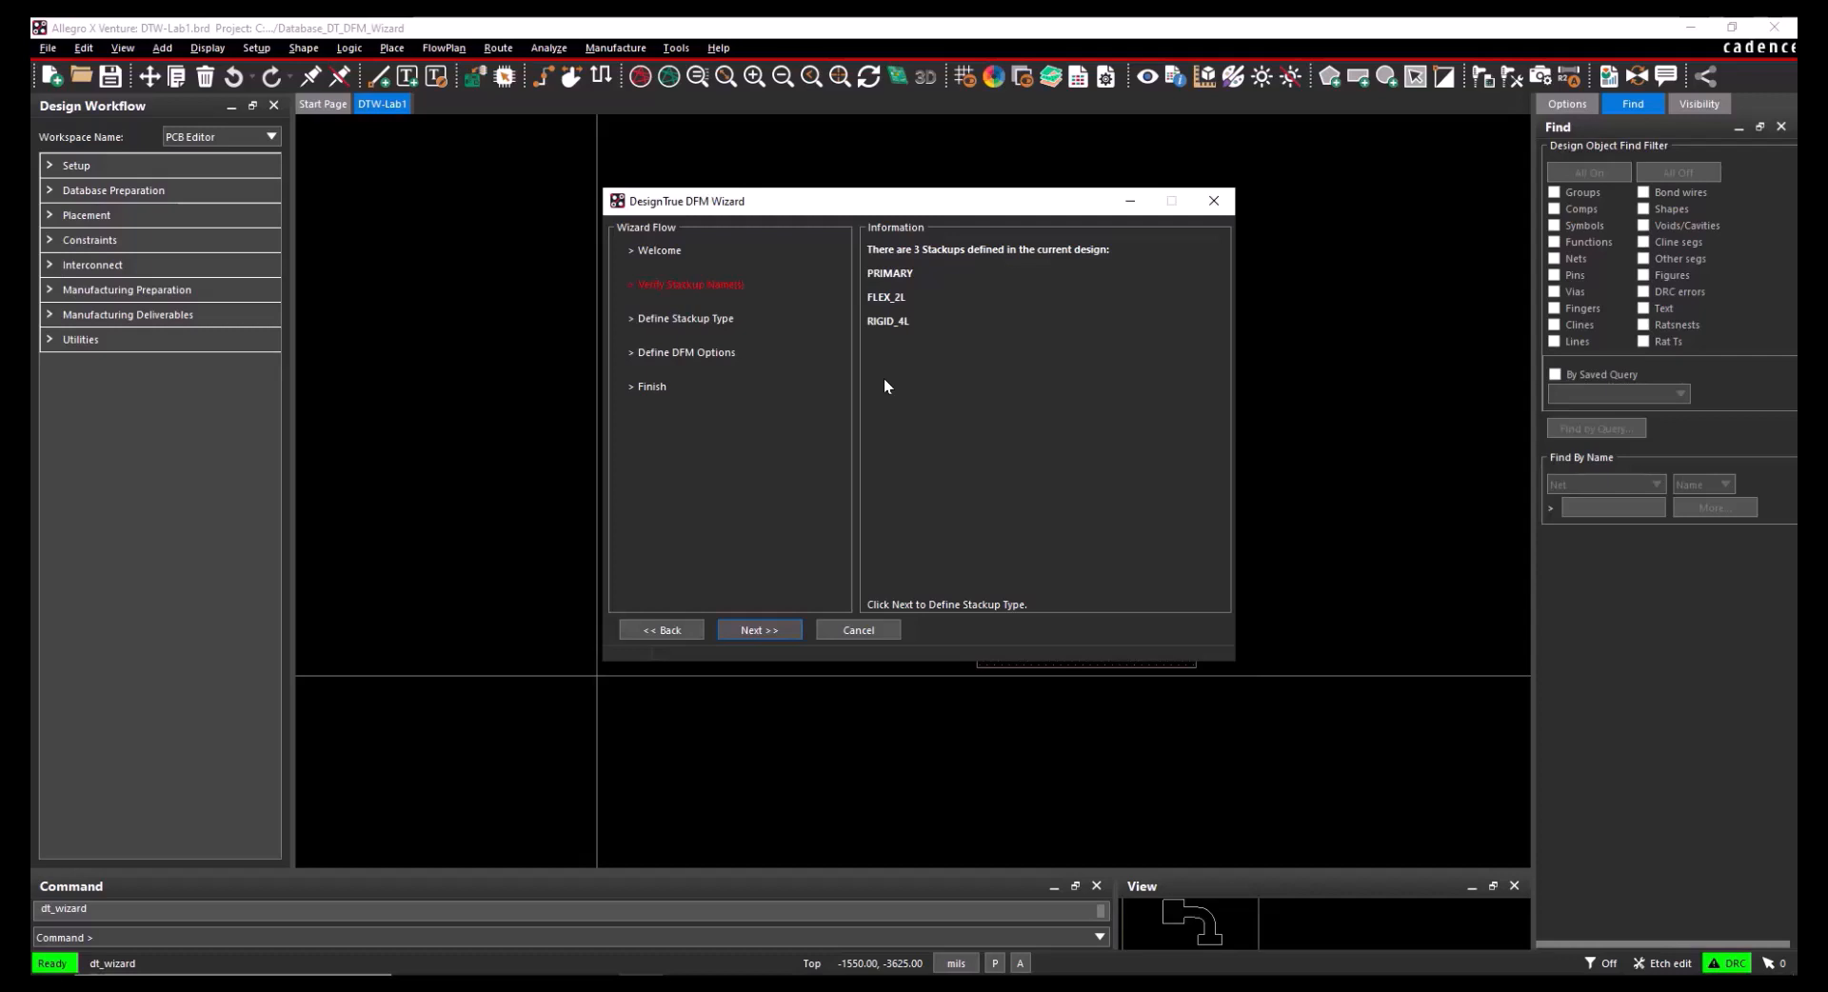
left_click(760, 631)
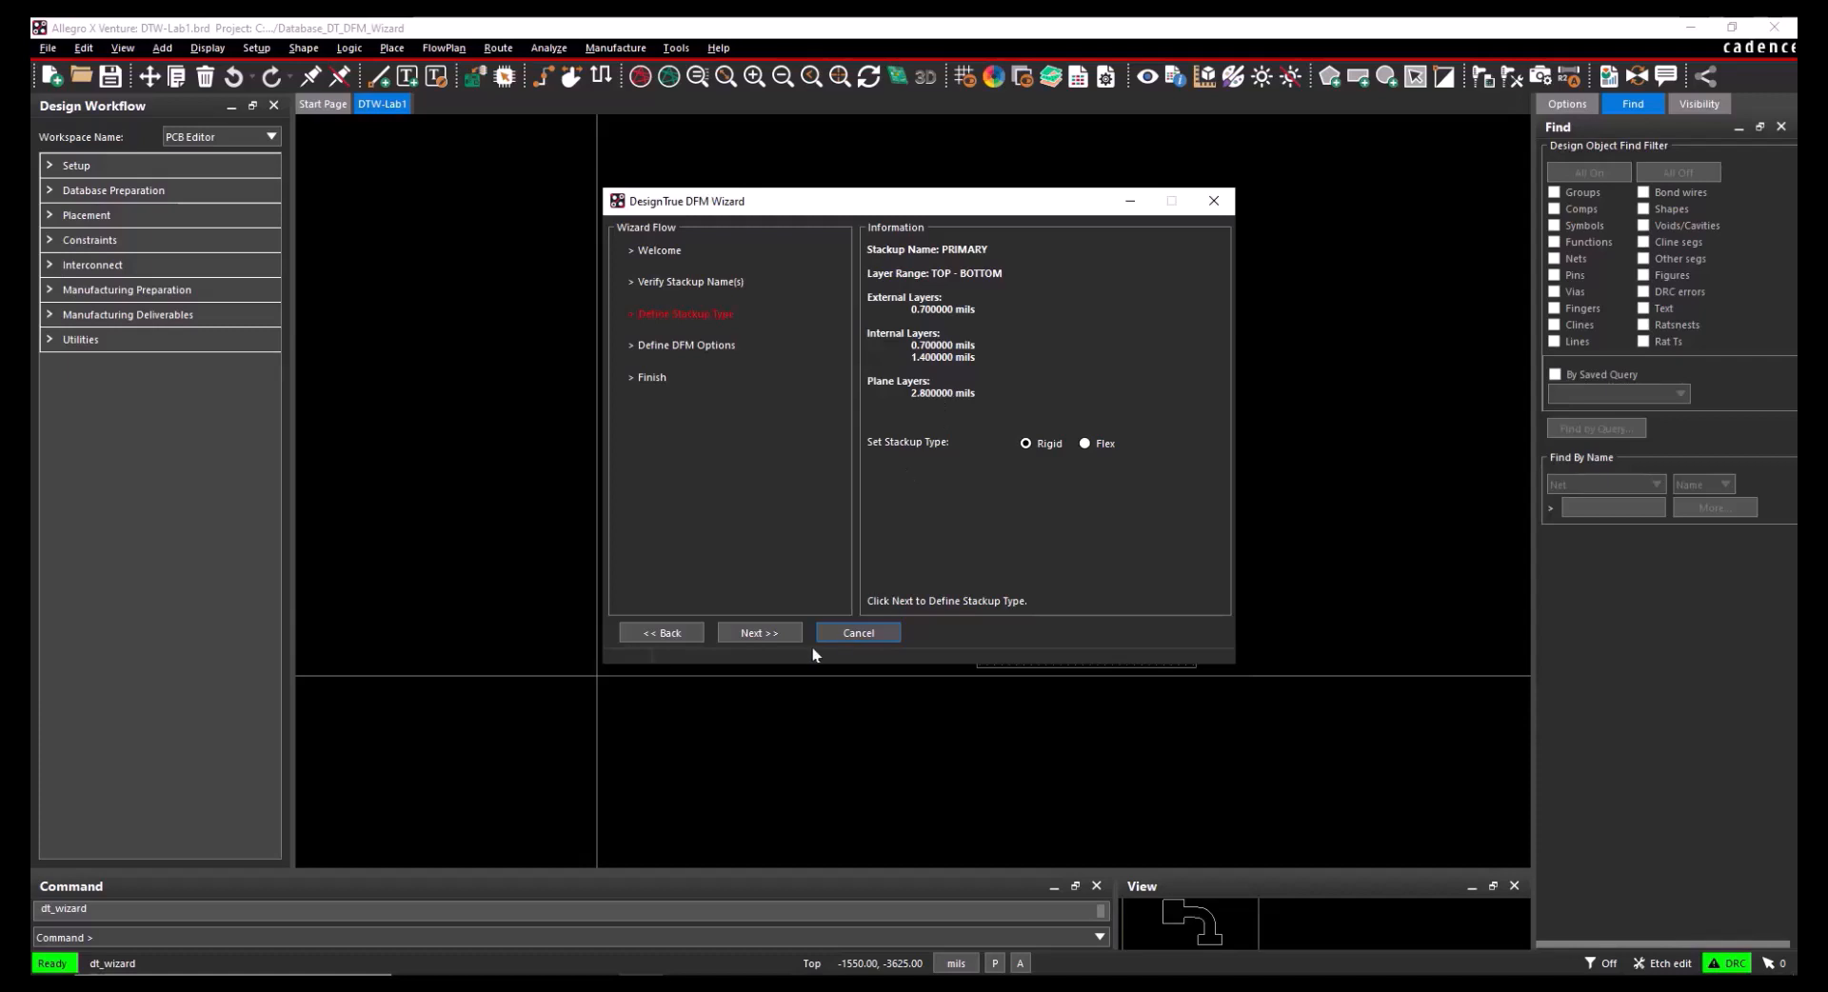
left_click(785, 633)
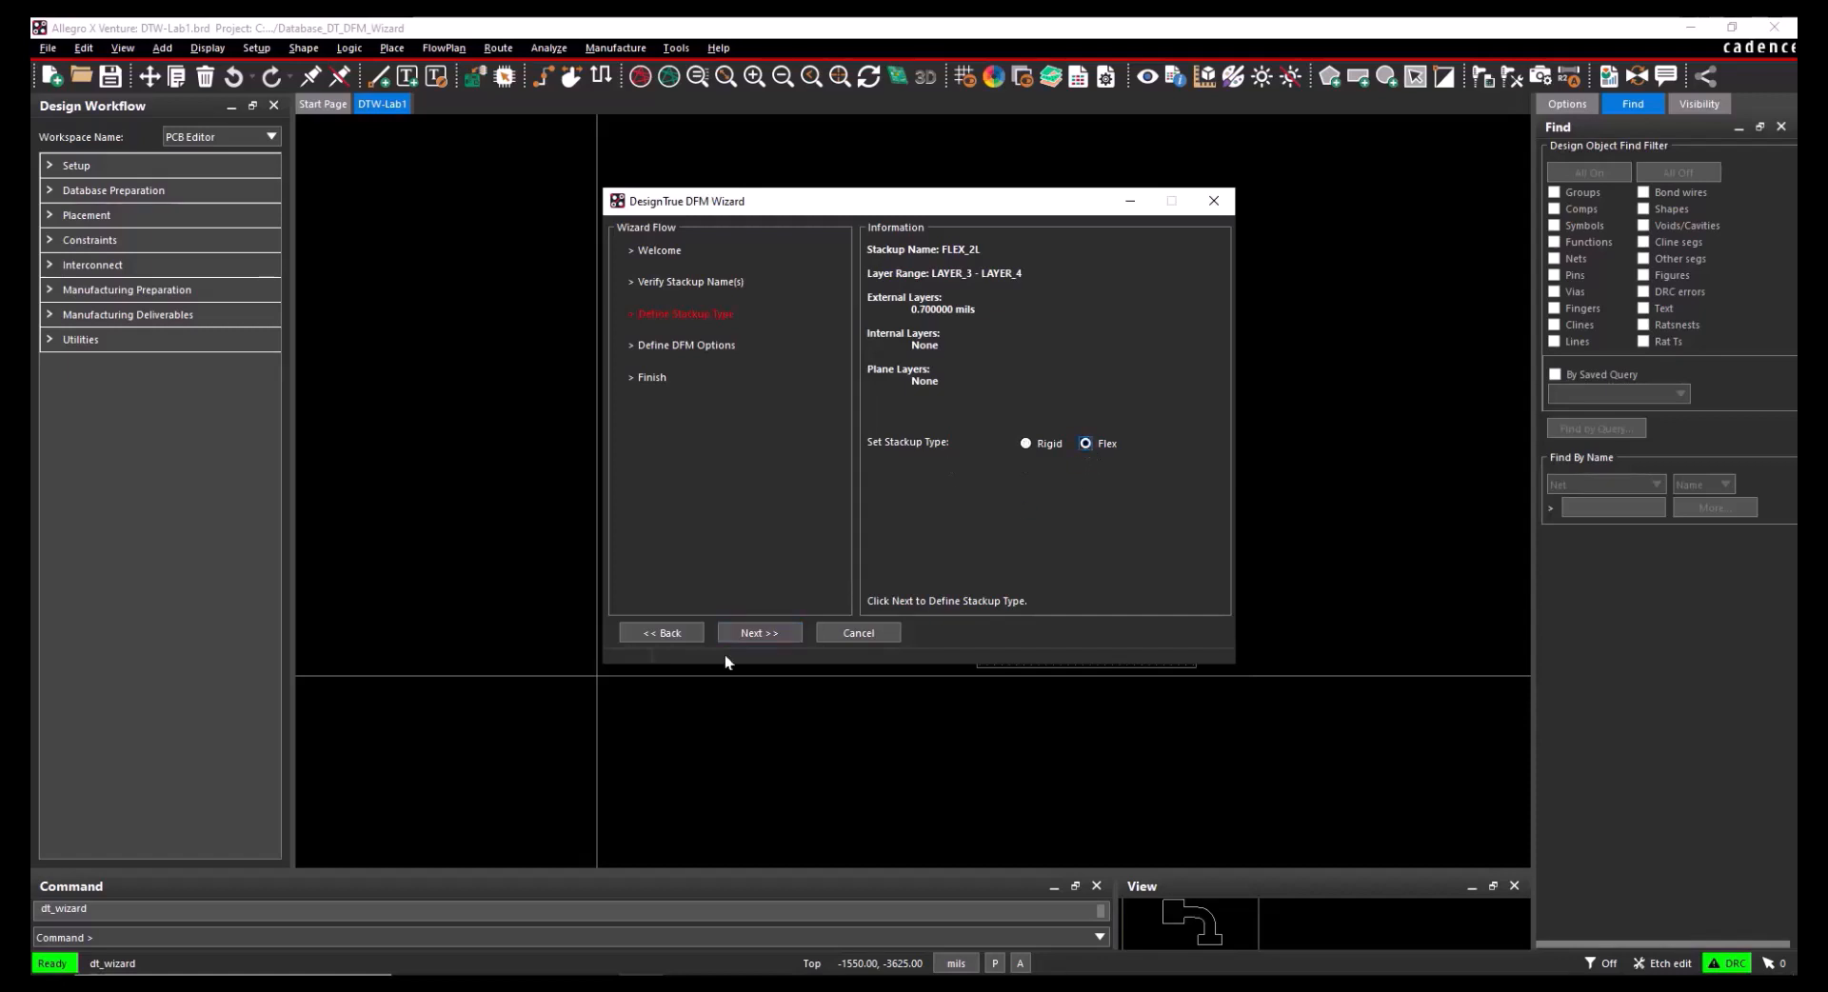
left_click(747, 633)
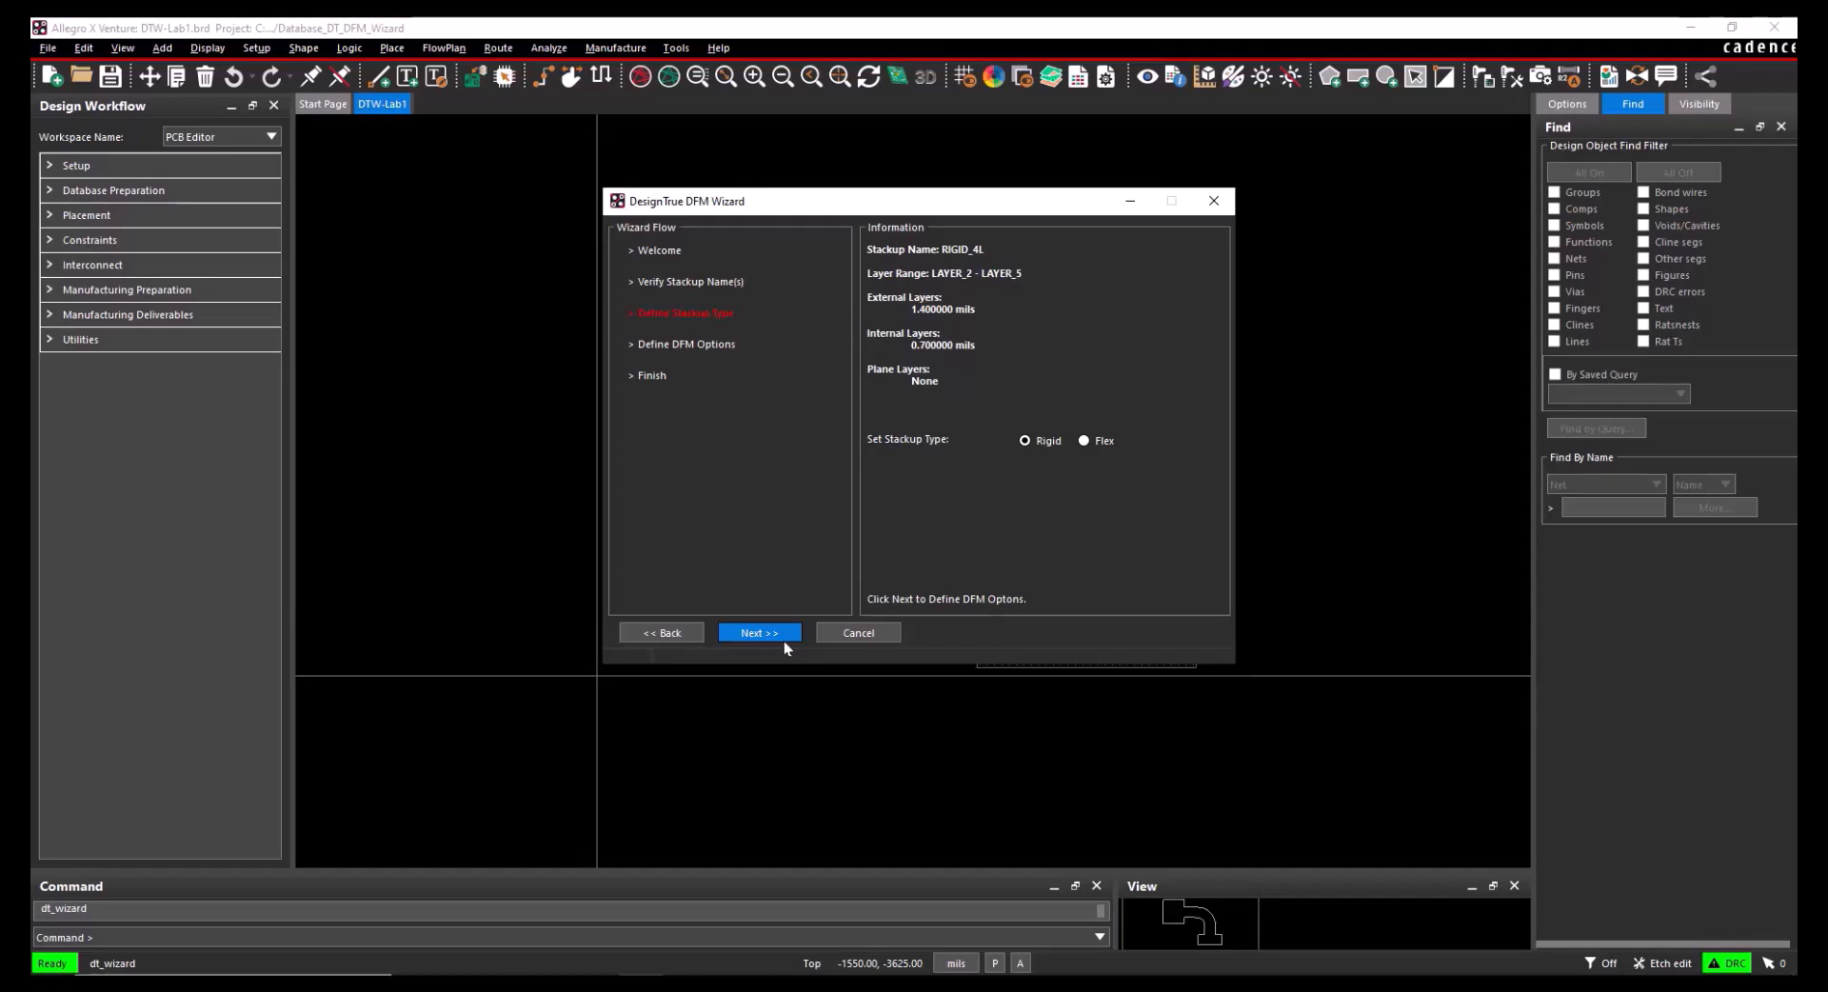
left_click(784, 643)
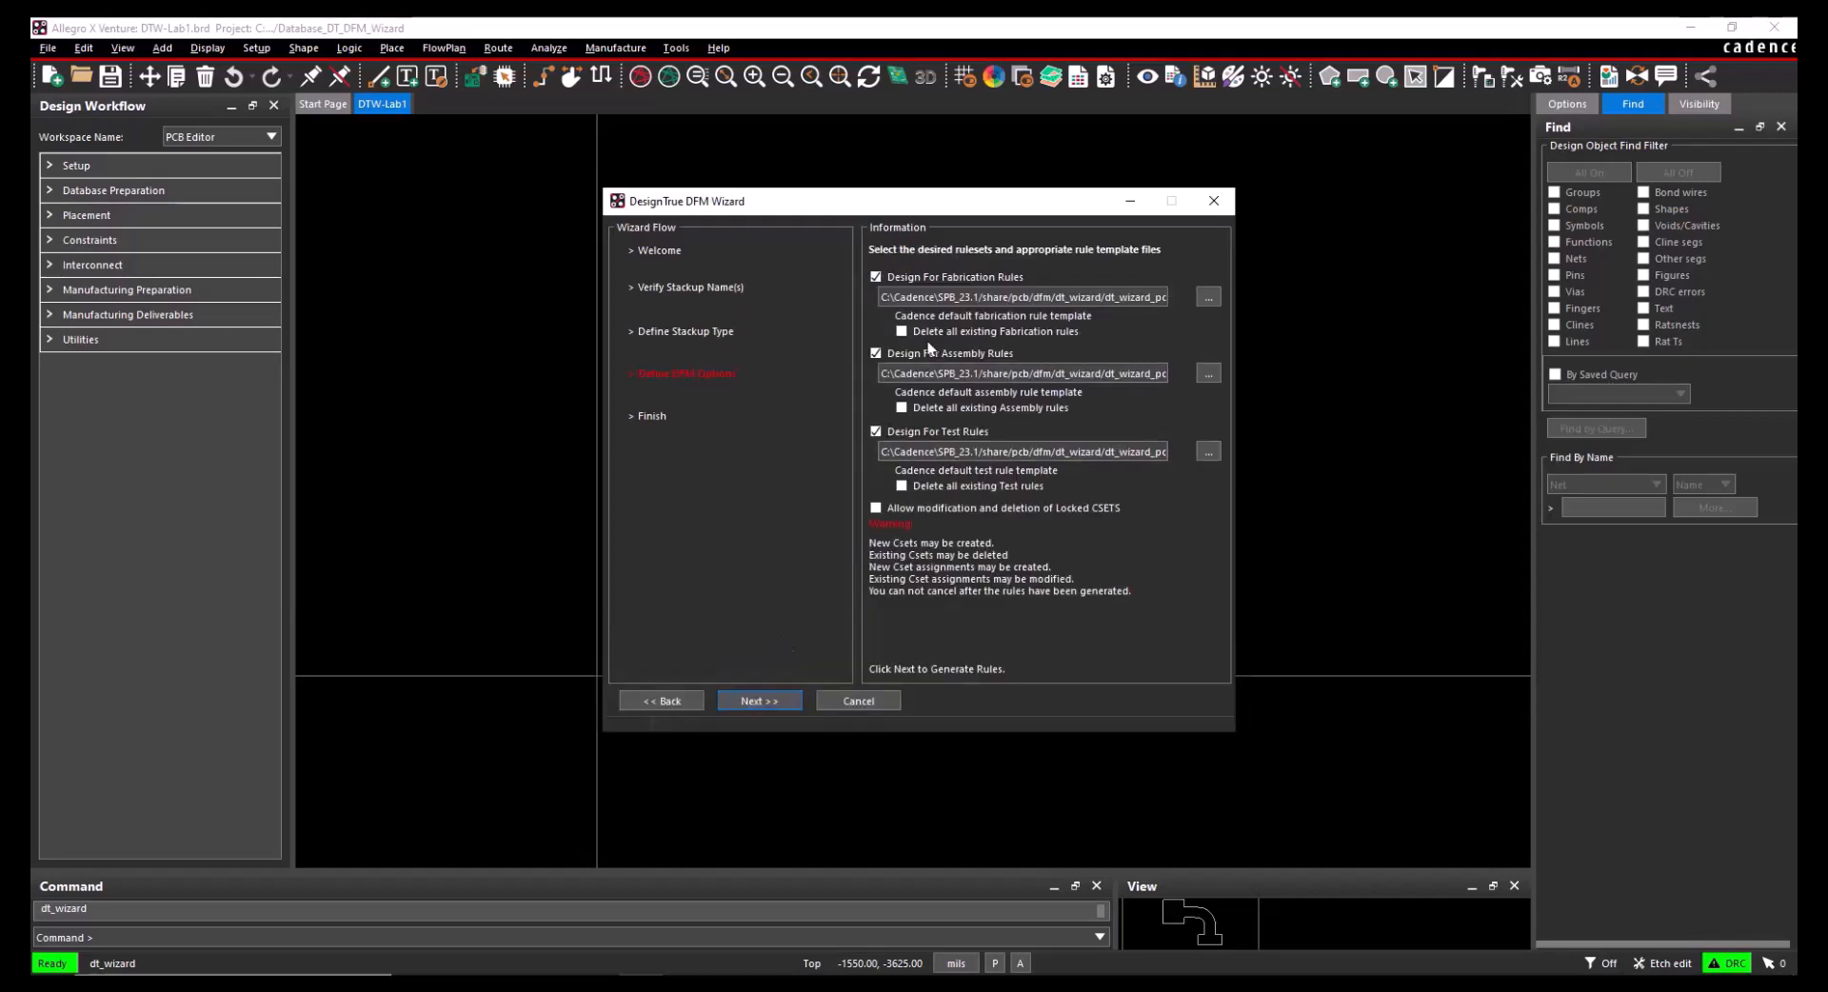
left_click(1208, 297)
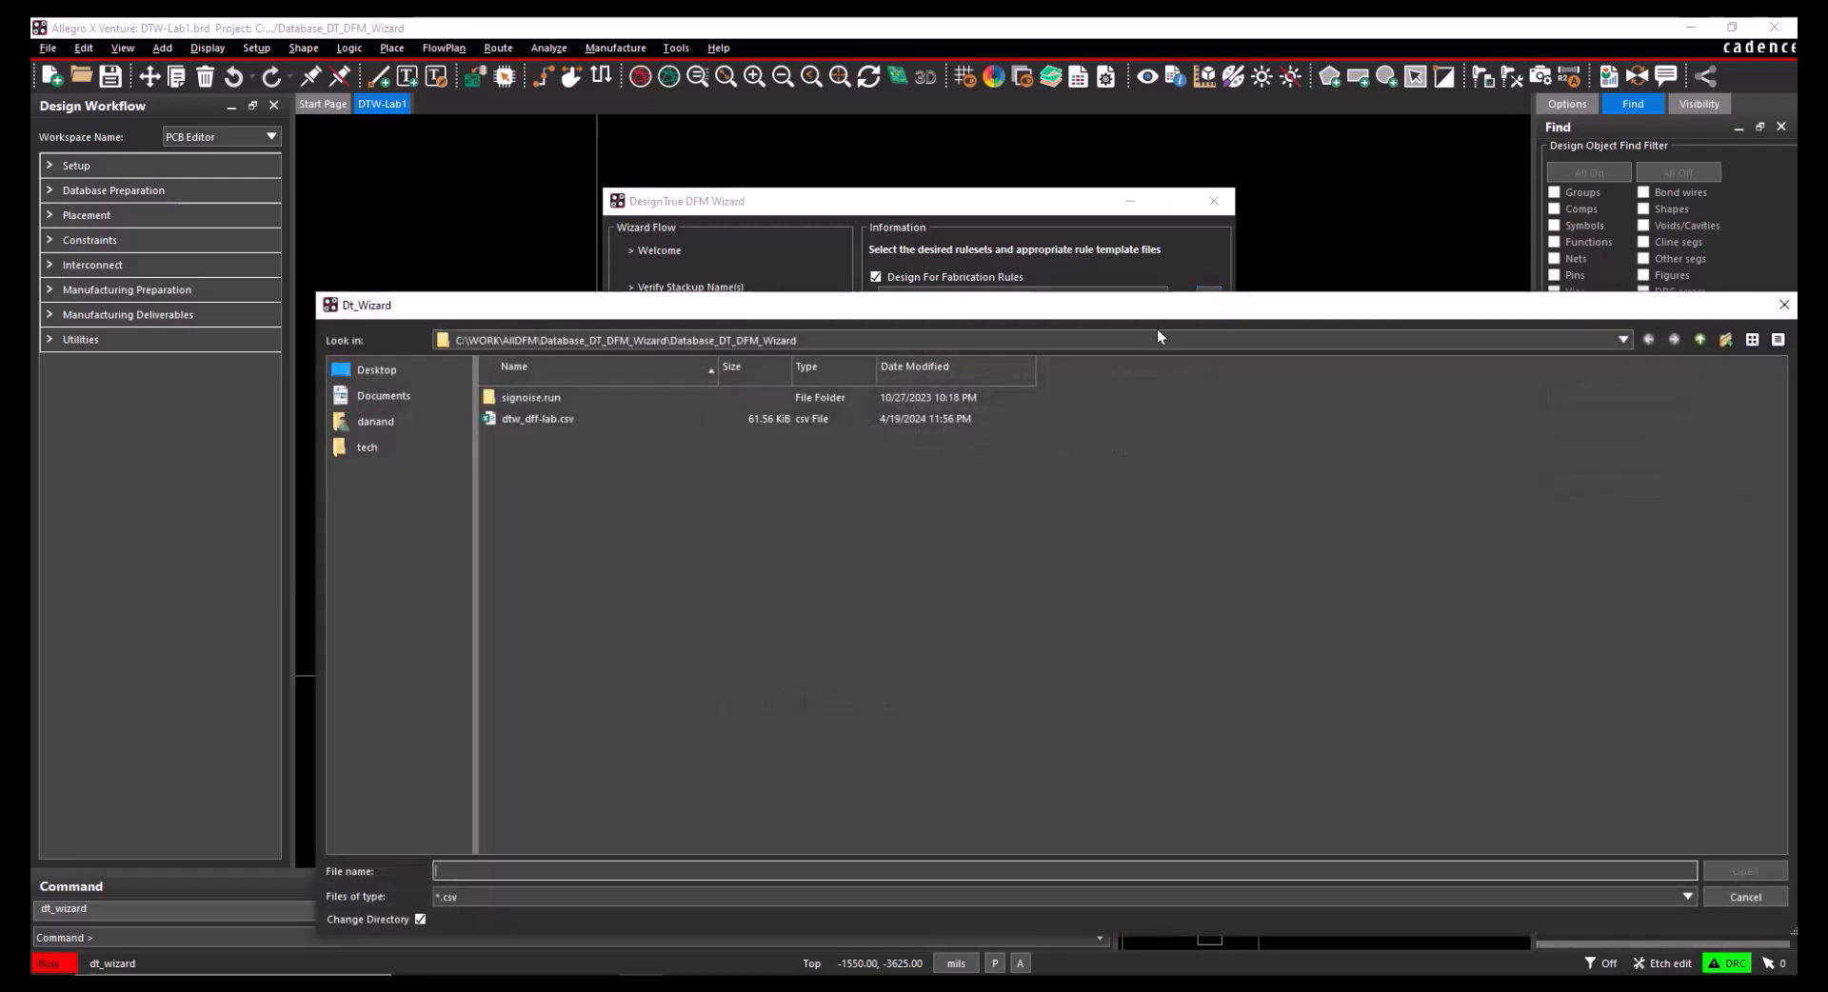
left_click(1025, 331)
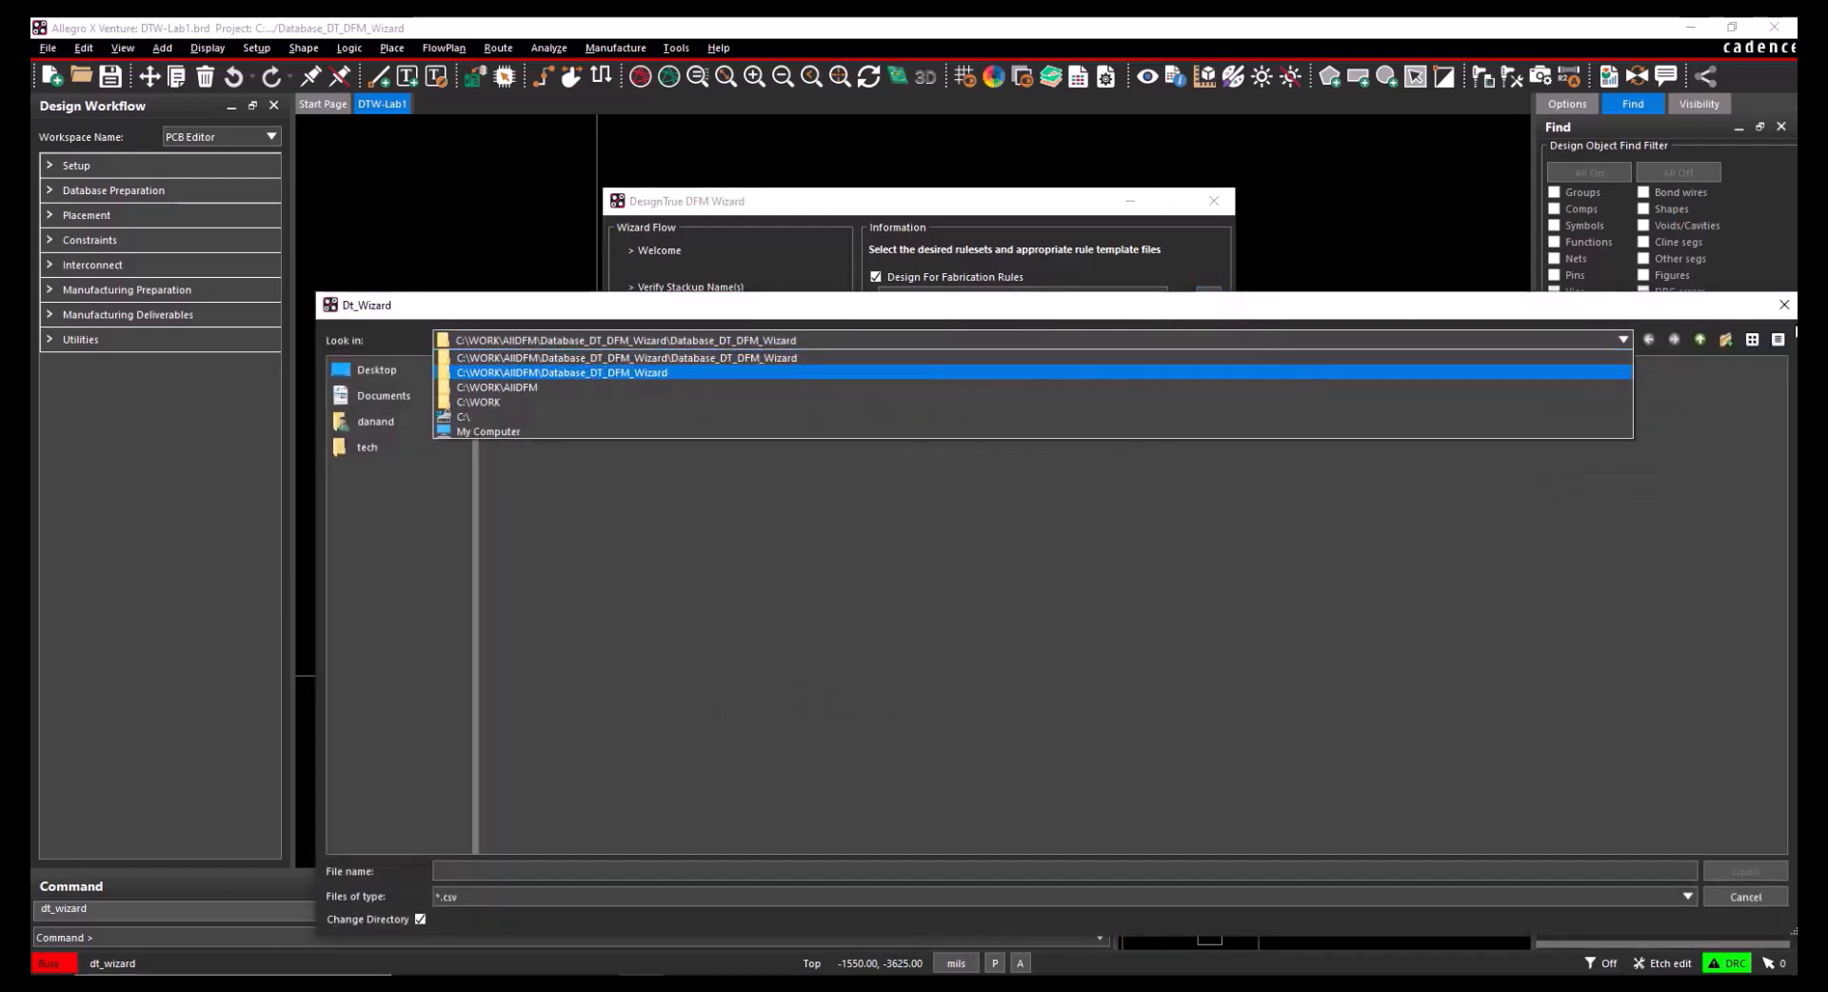
left_click(1785, 324)
left_click(1784, 324)
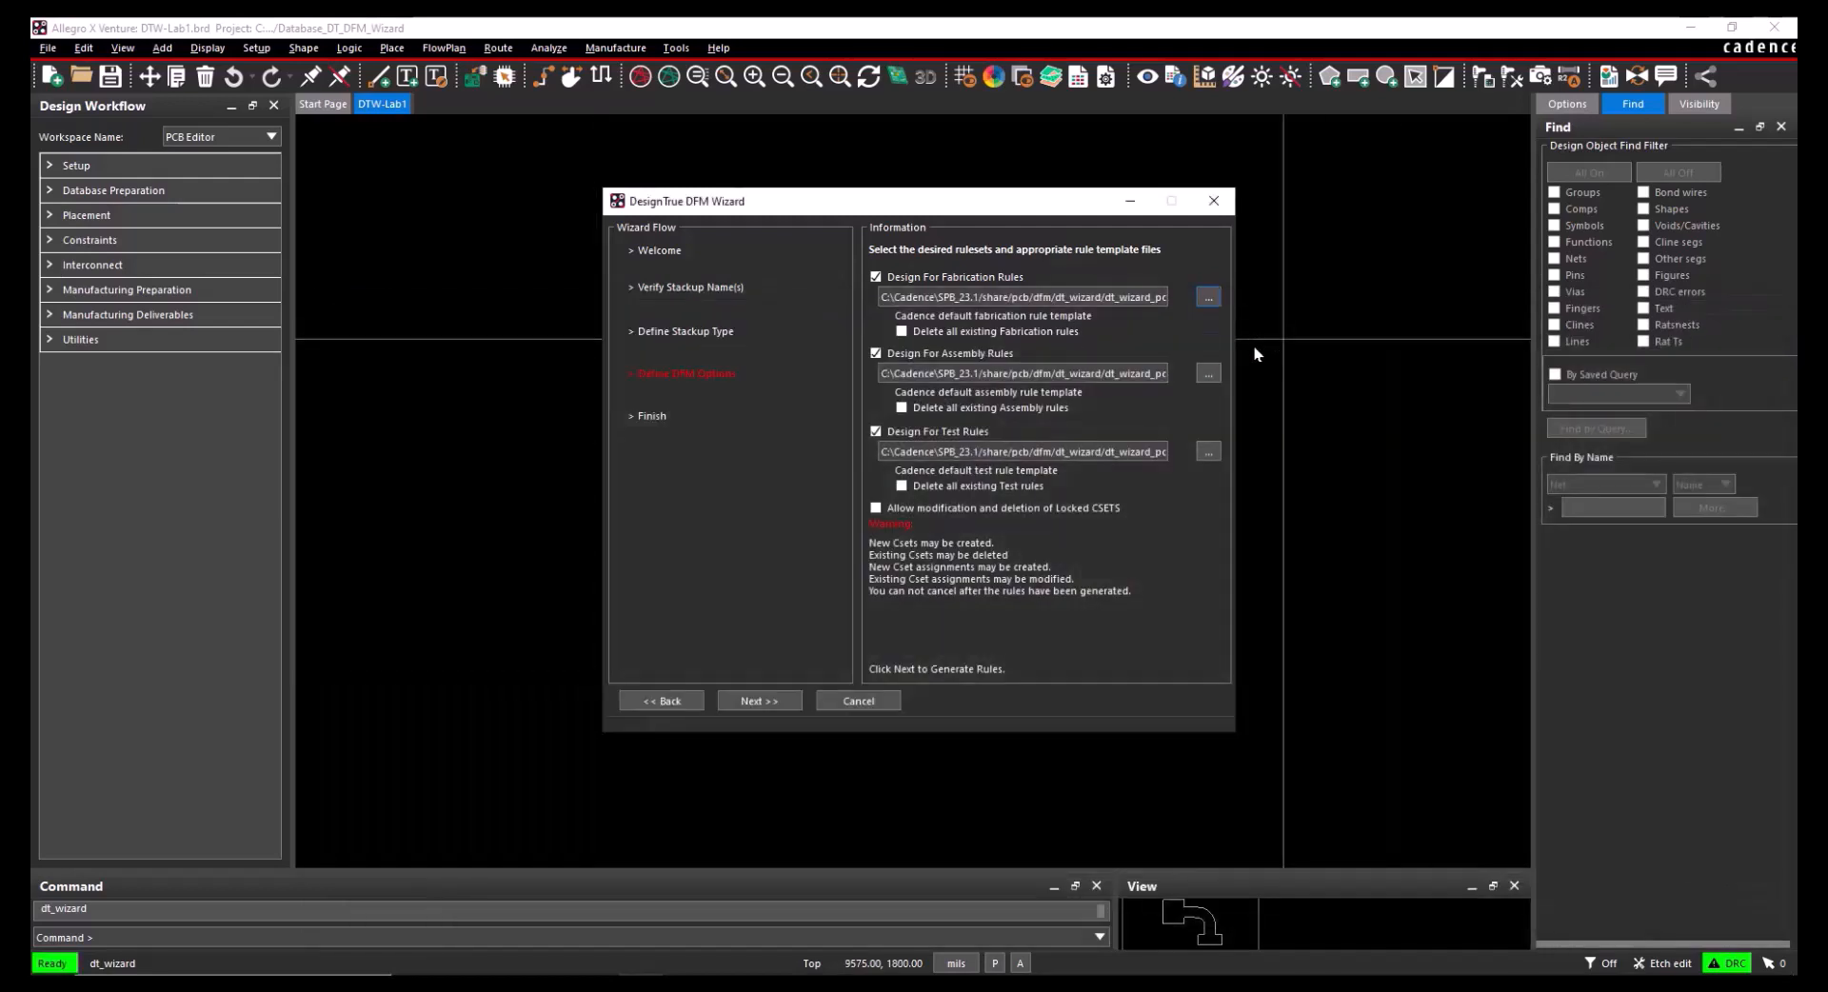
- Generate only Design For Fabrication rules, deleting all existing fabrication rules and excluding assembly and test rules, and finish the wizard
left_click(907, 332)
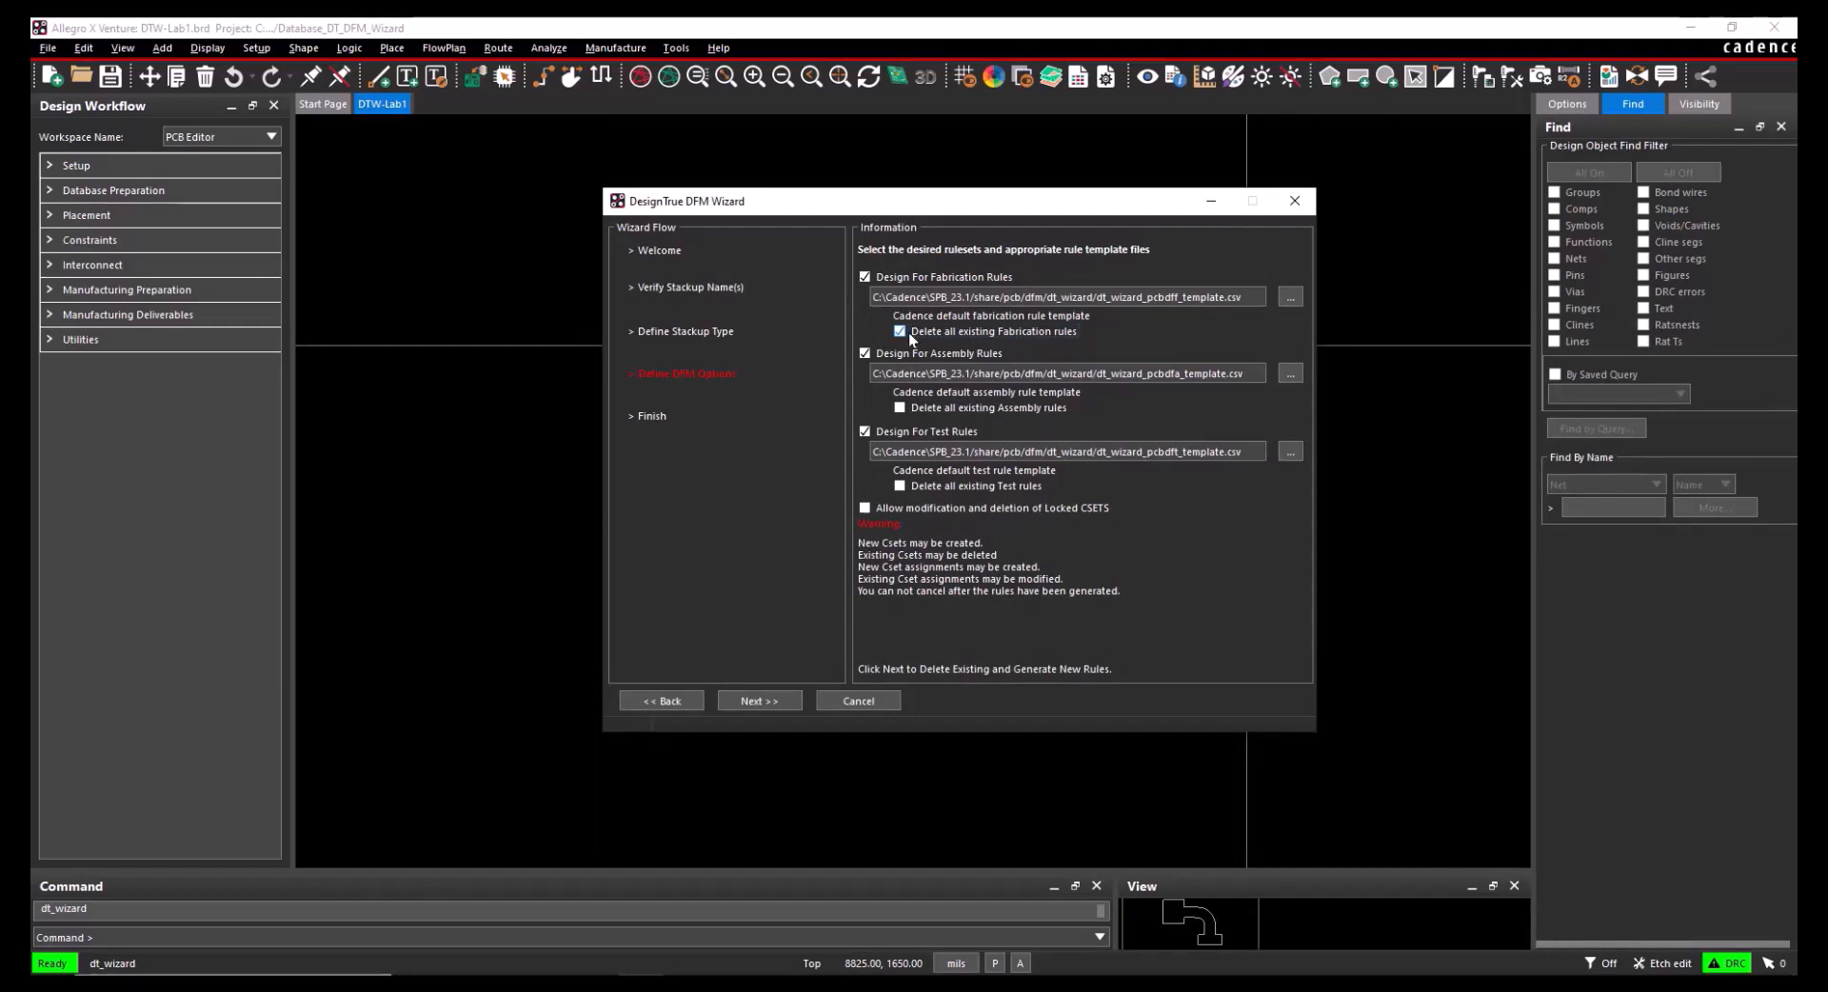
left_click(866, 353)
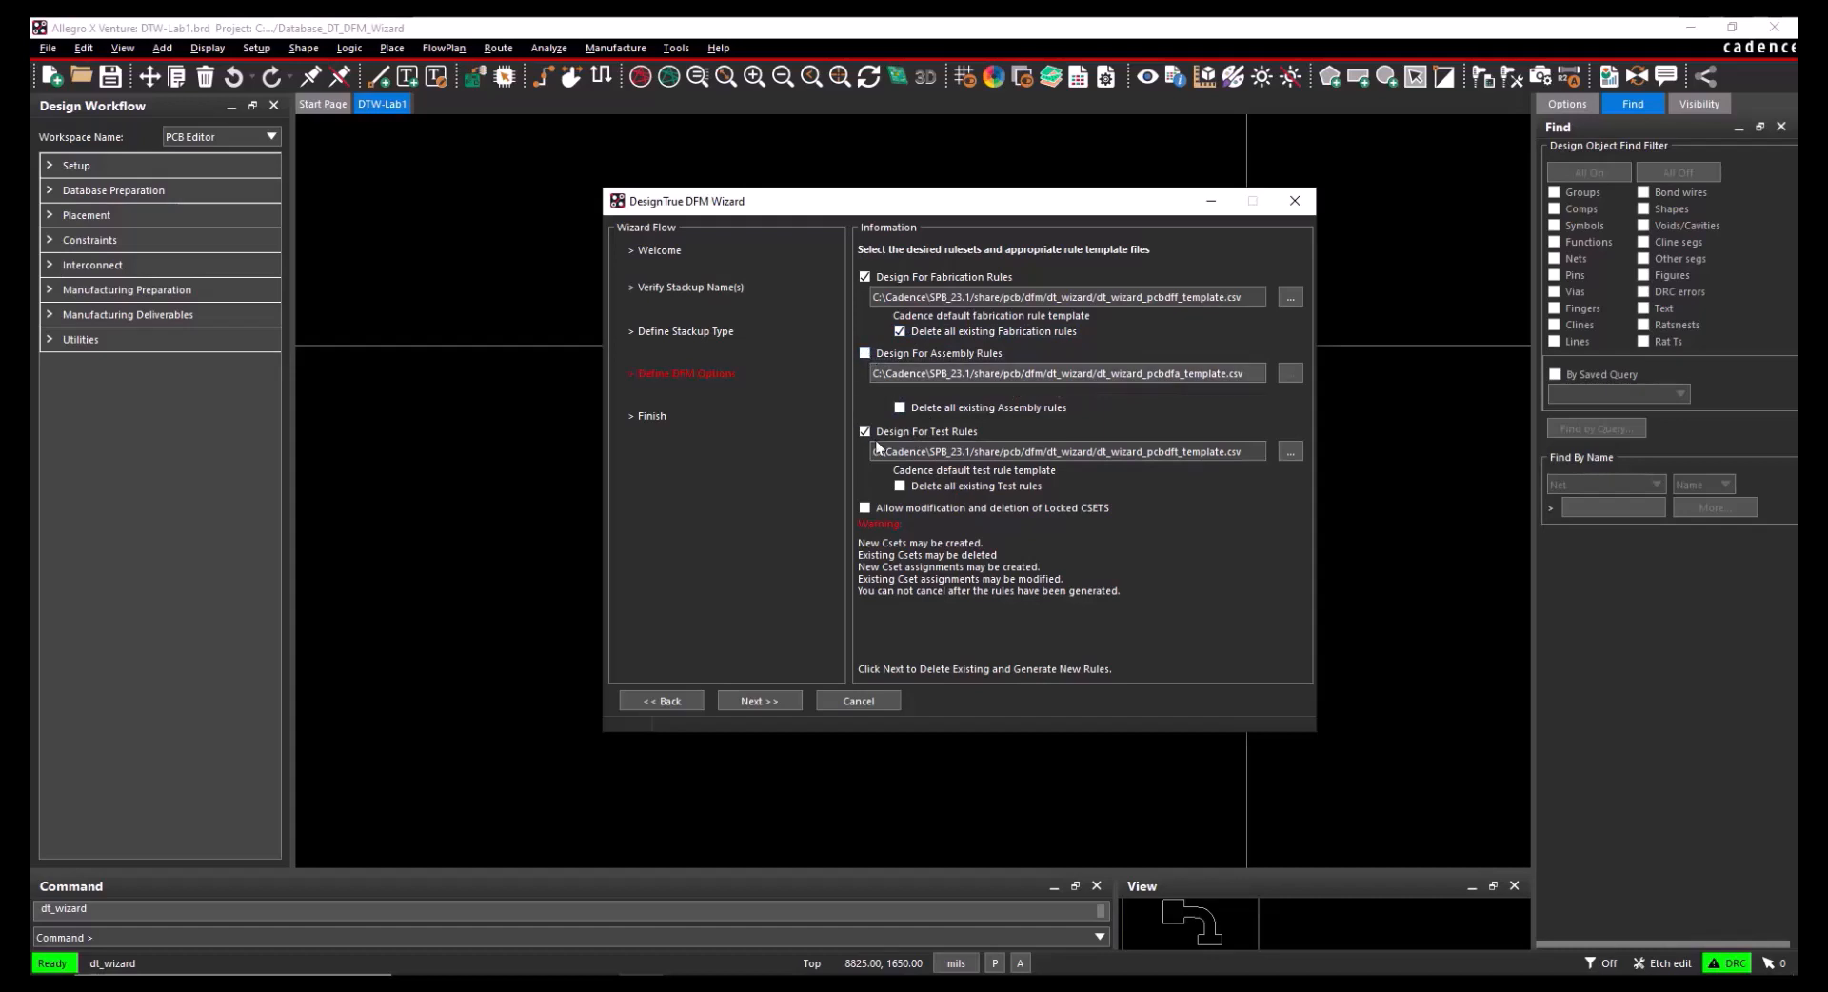
left_click(862, 430)
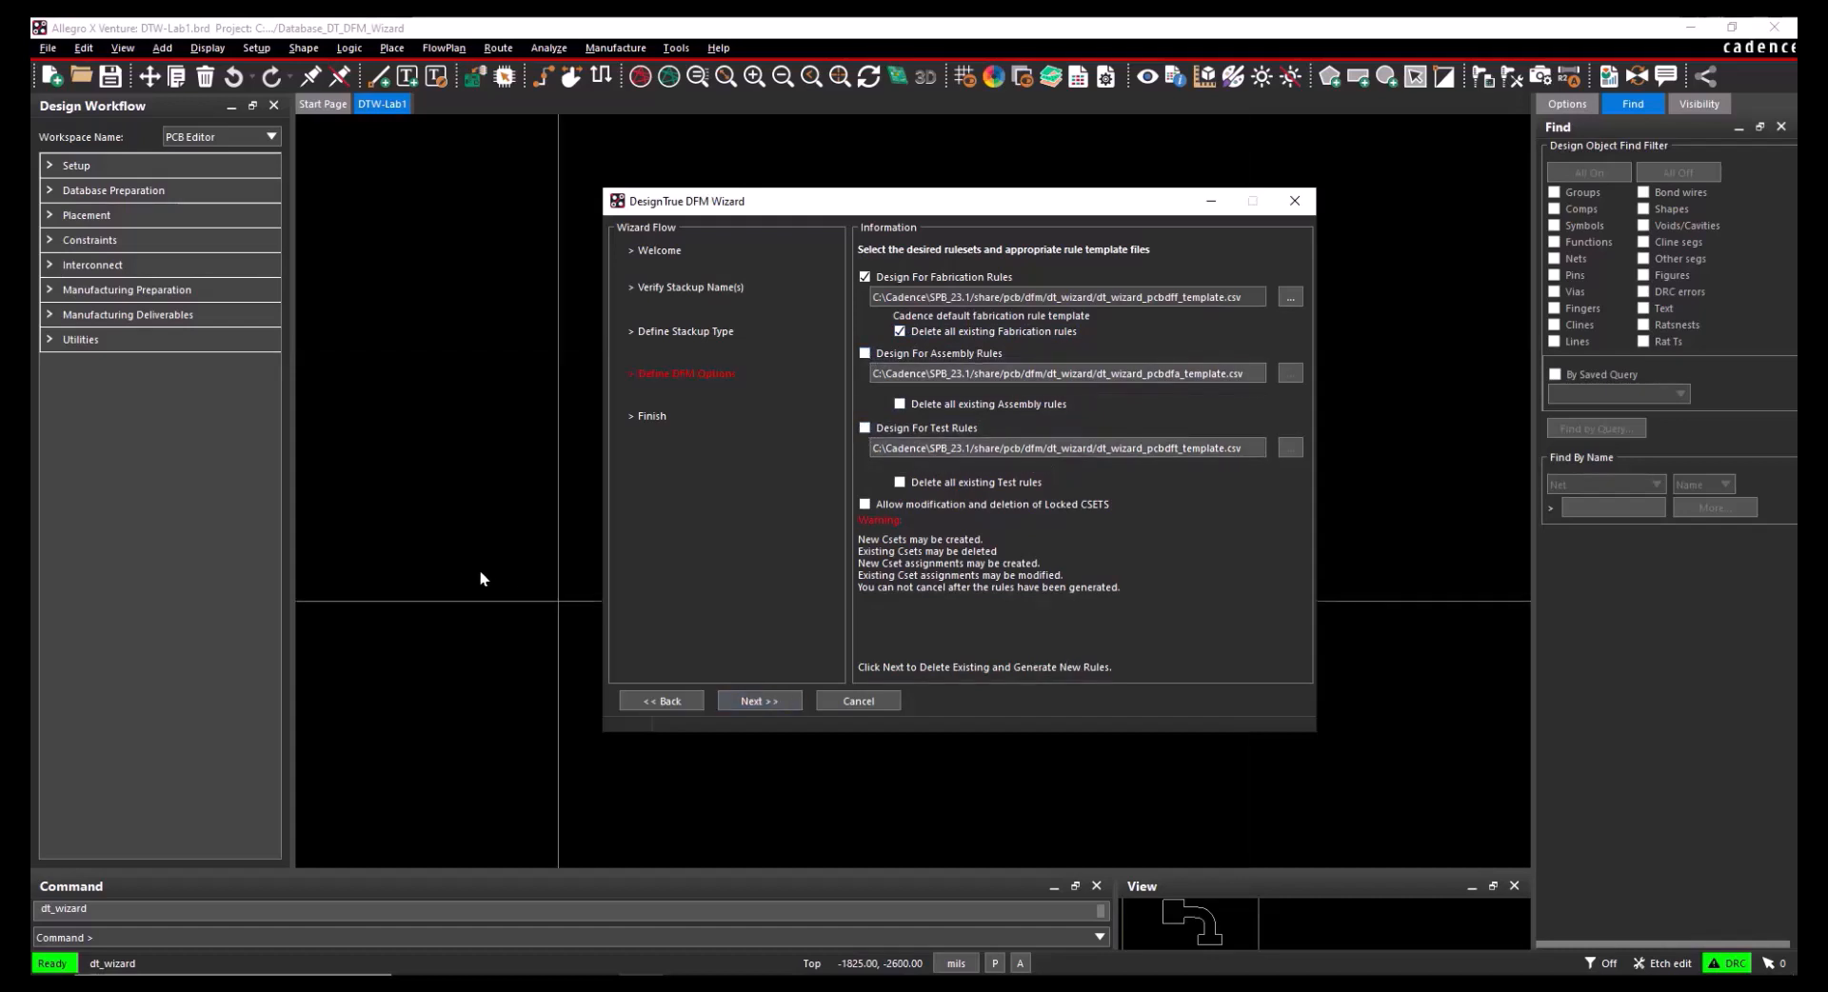
left_click(781, 703)
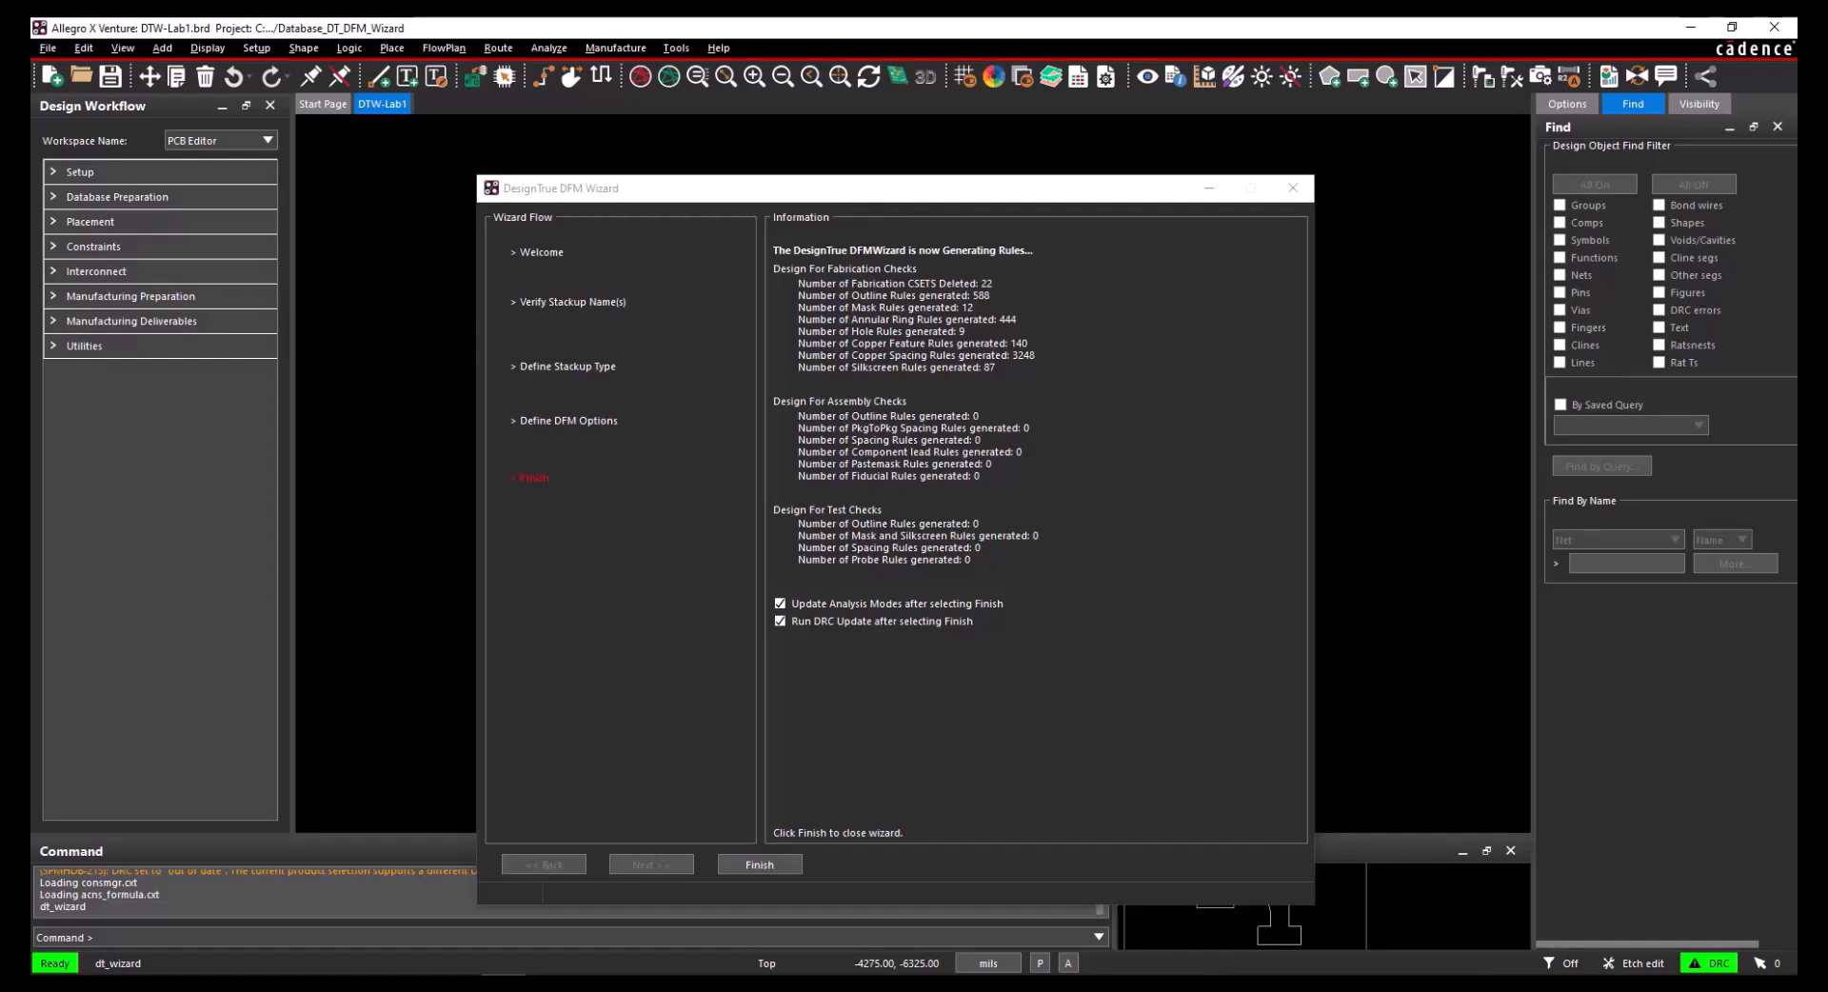
left_click(783, 868)
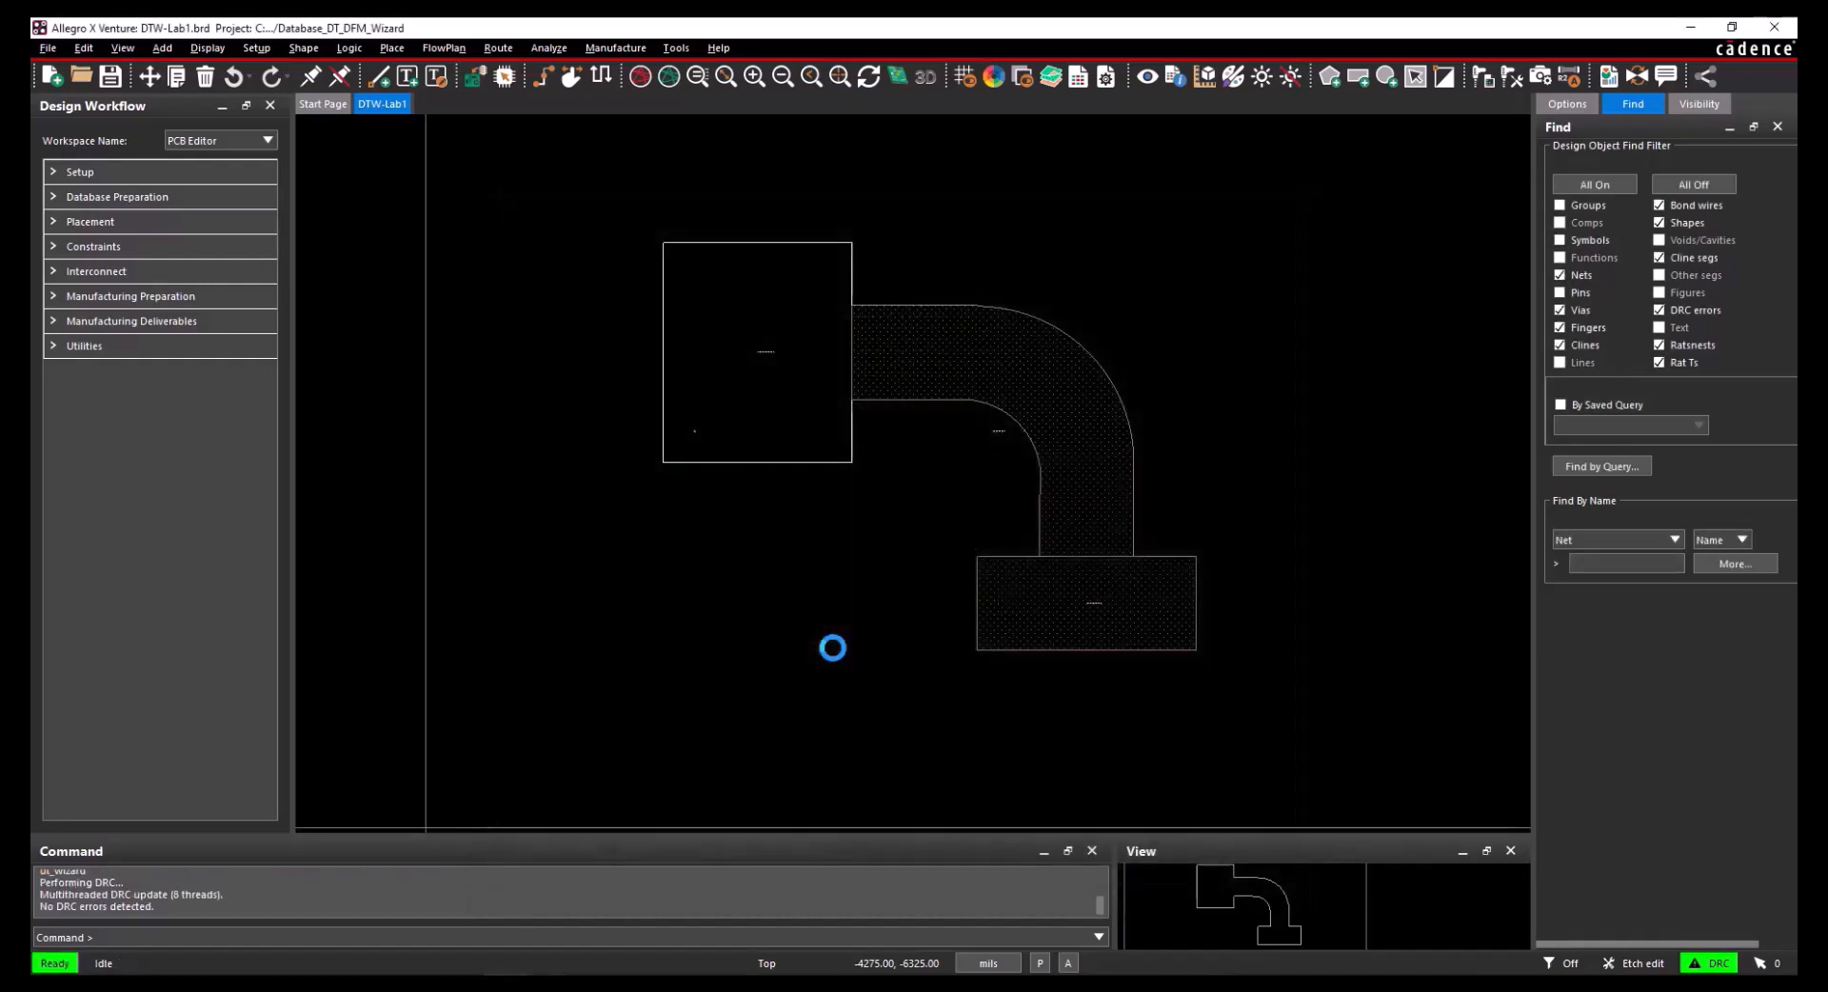
- Open Constraint Manager and display the Outline worksheet for the design under Design for Fabrication
left_click(1076, 78)
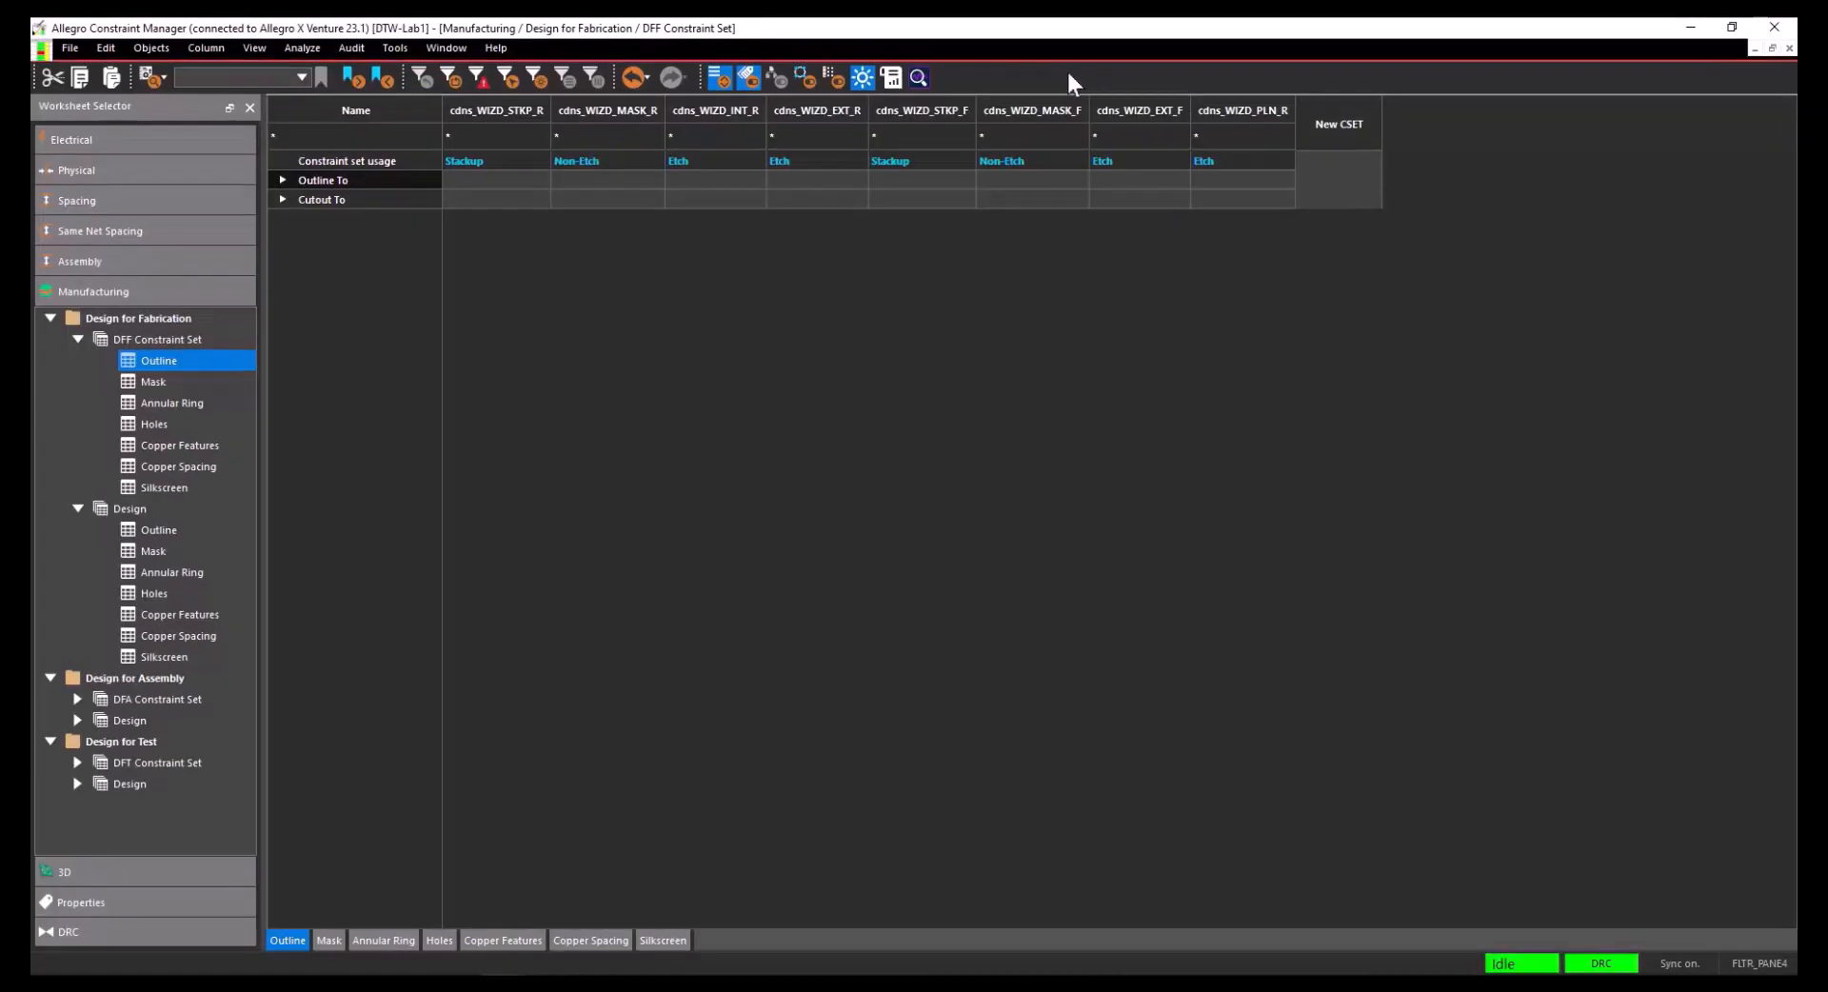
left_click(181, 340)
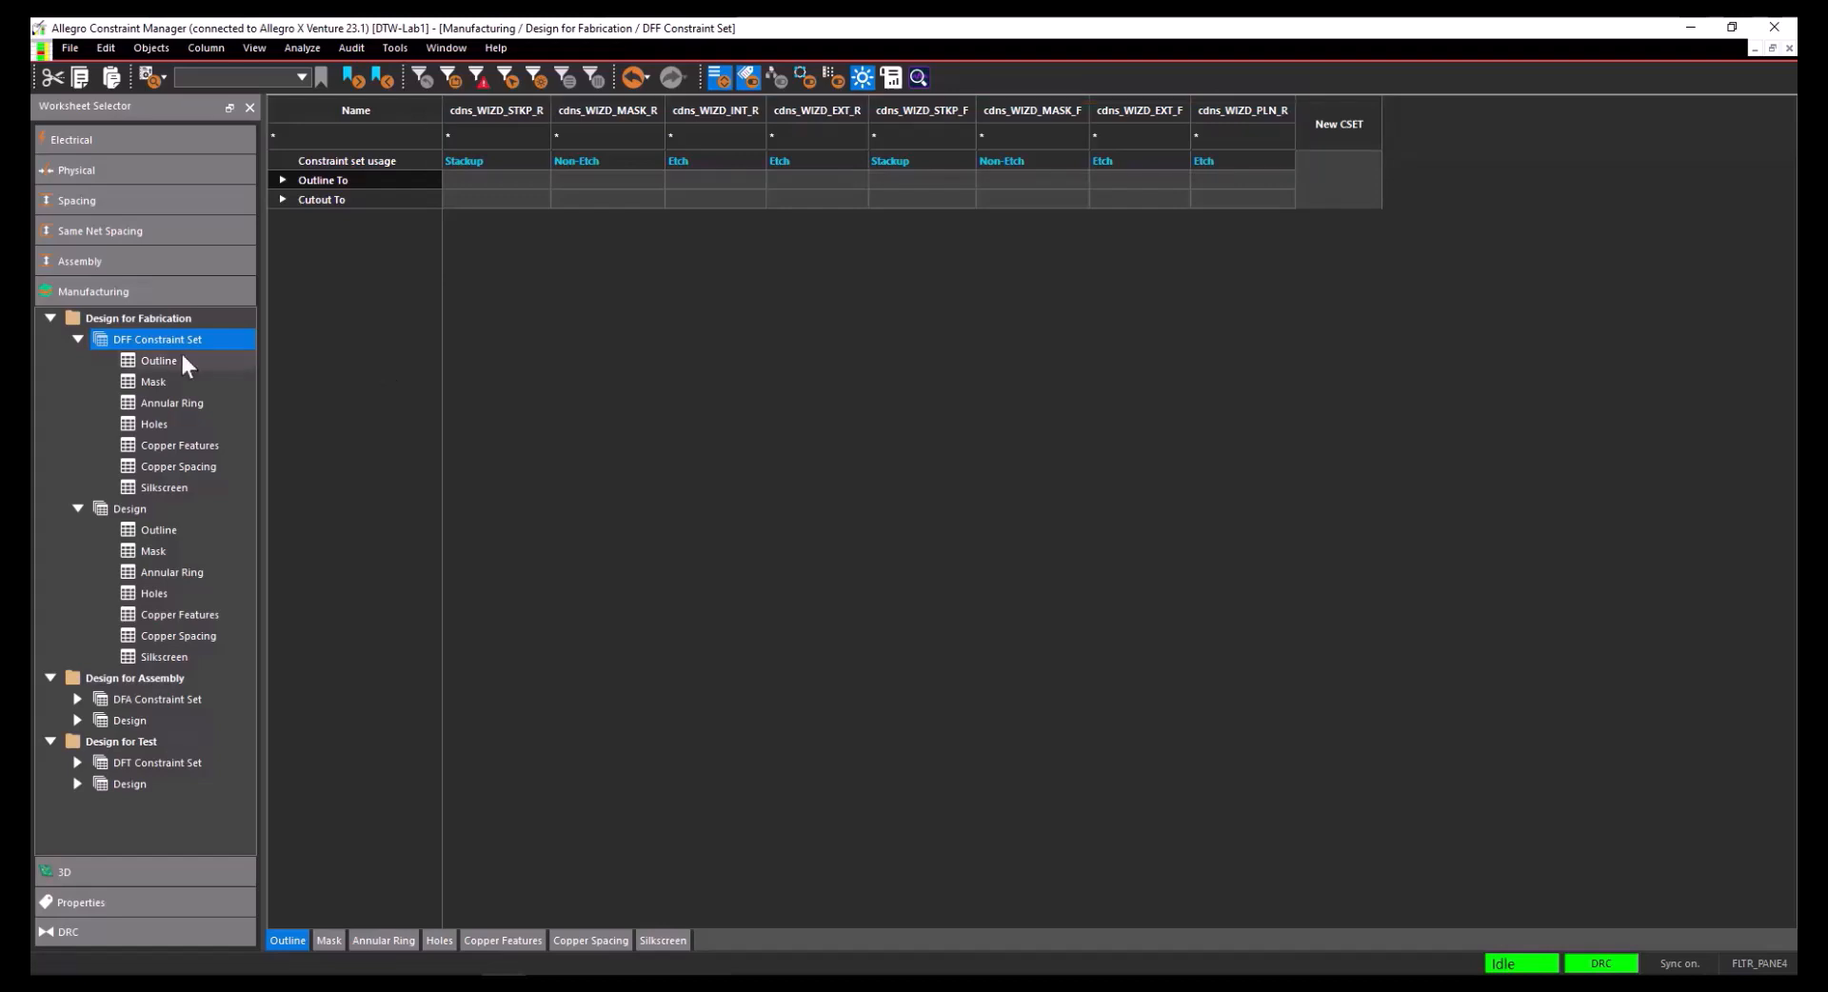
left_click(168, 530)
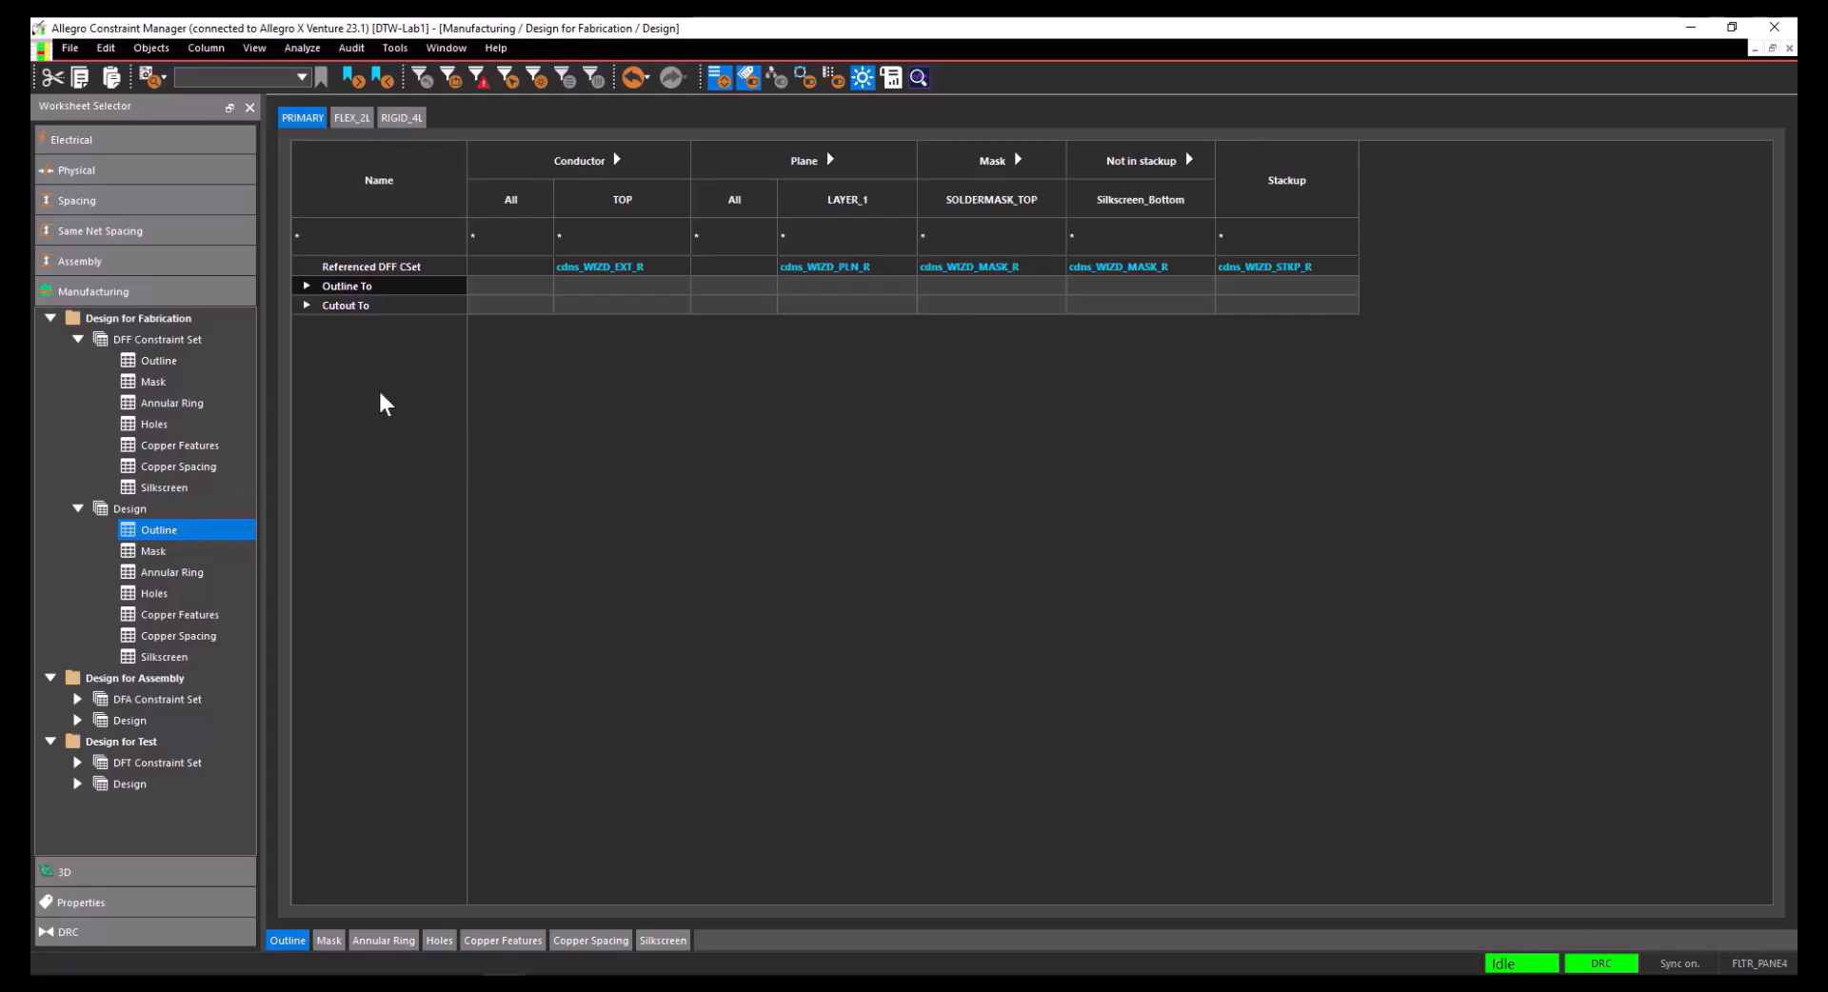
- Expand the Conductor, Plane and Mask layer groups of the PRIMARY stackup to examine the referenced DFF constraint sets
left_click(617, 160)
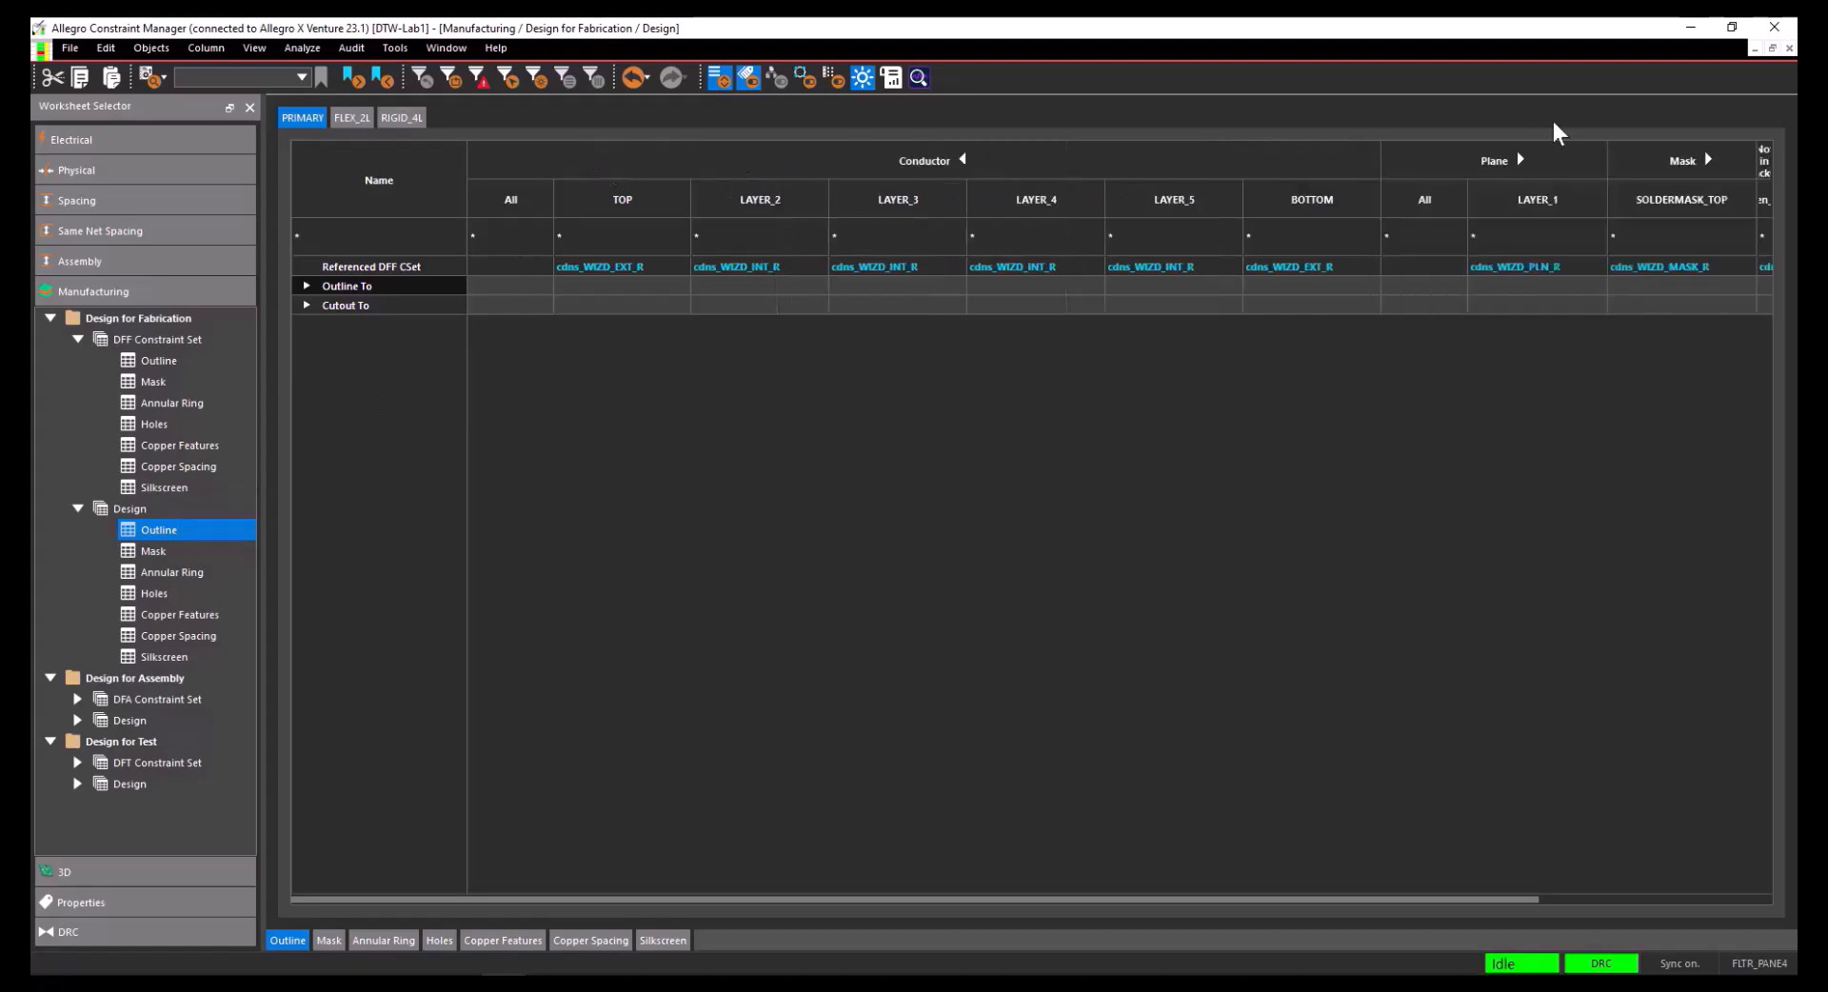
left_click(1534, 159)
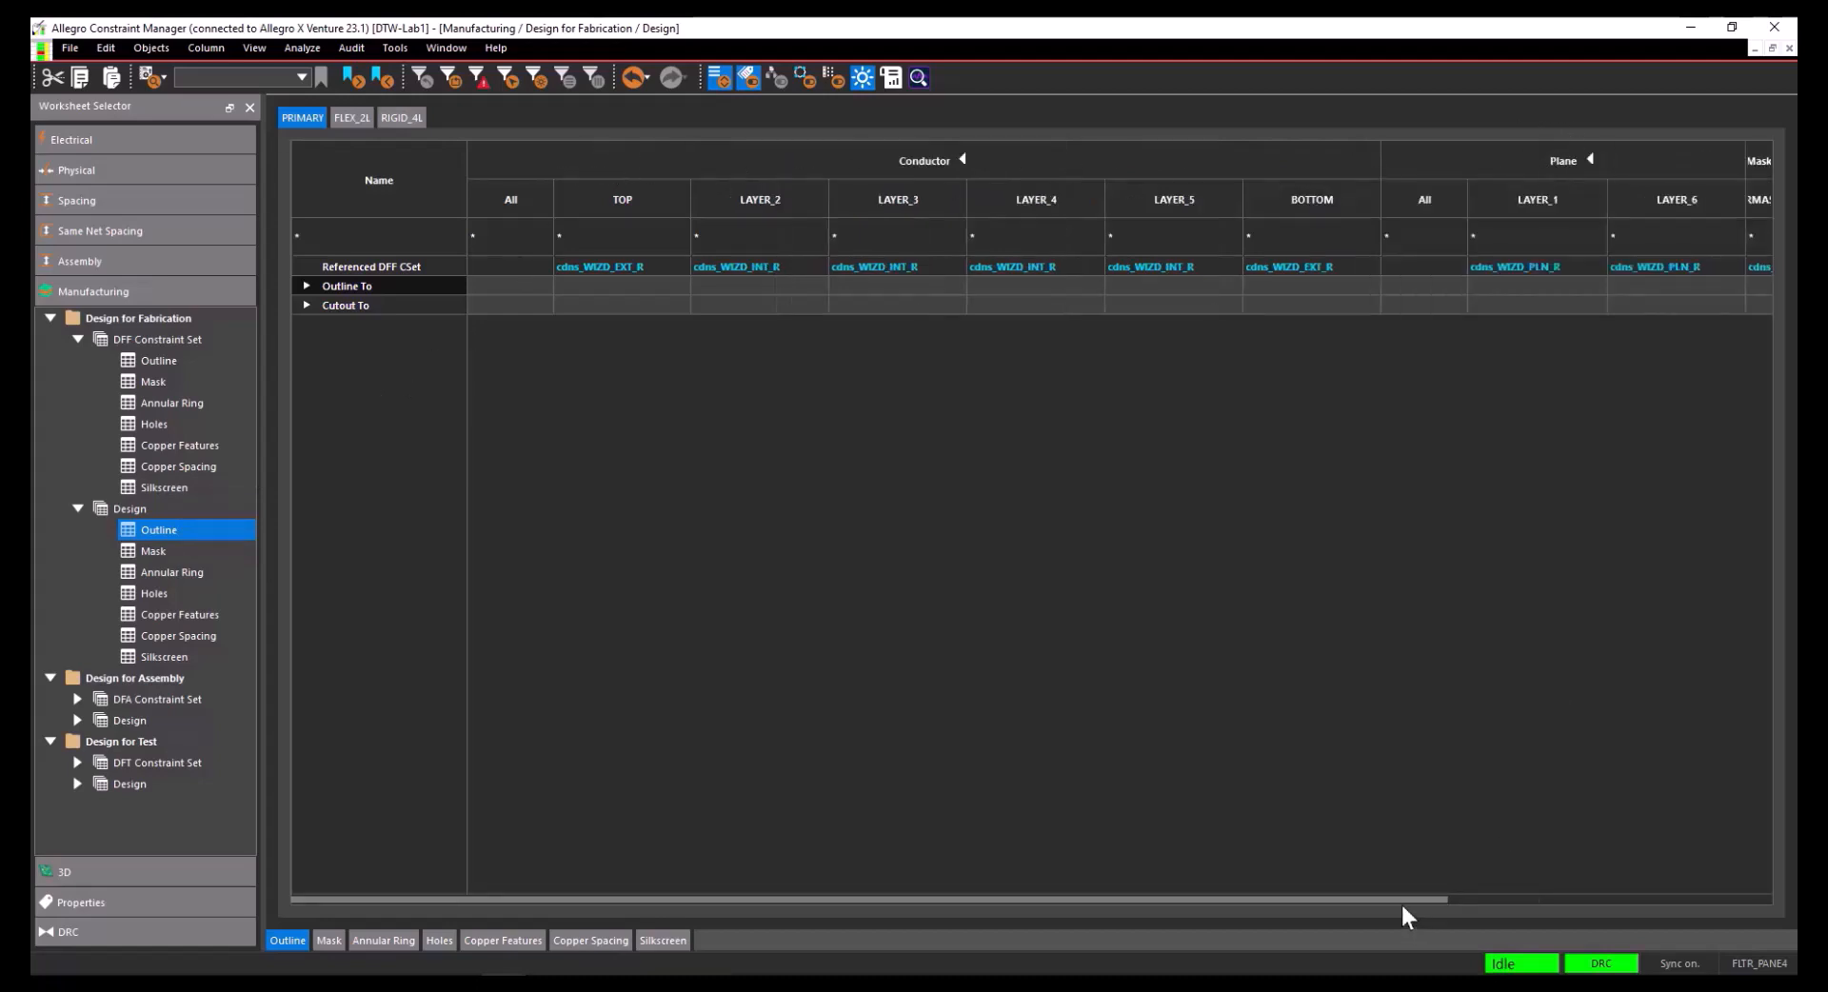
left_click_drag(1445, 900, 1705, 900)
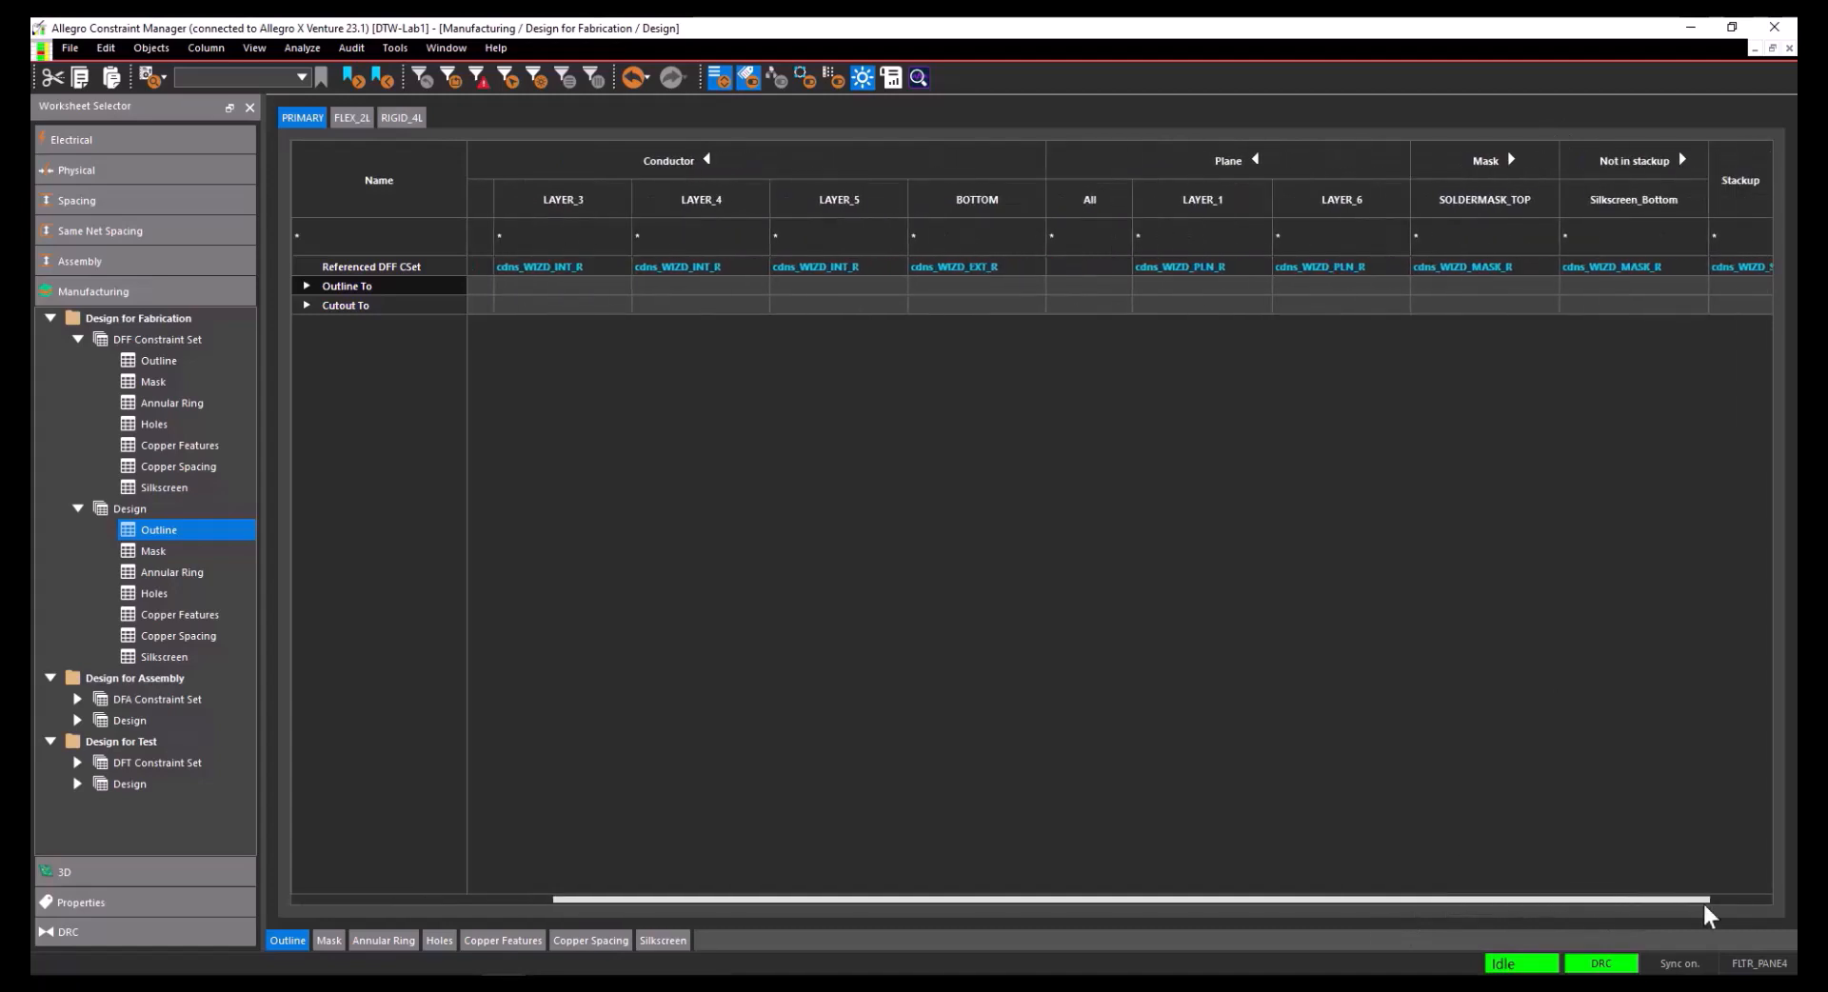
left_click(1507, 160)
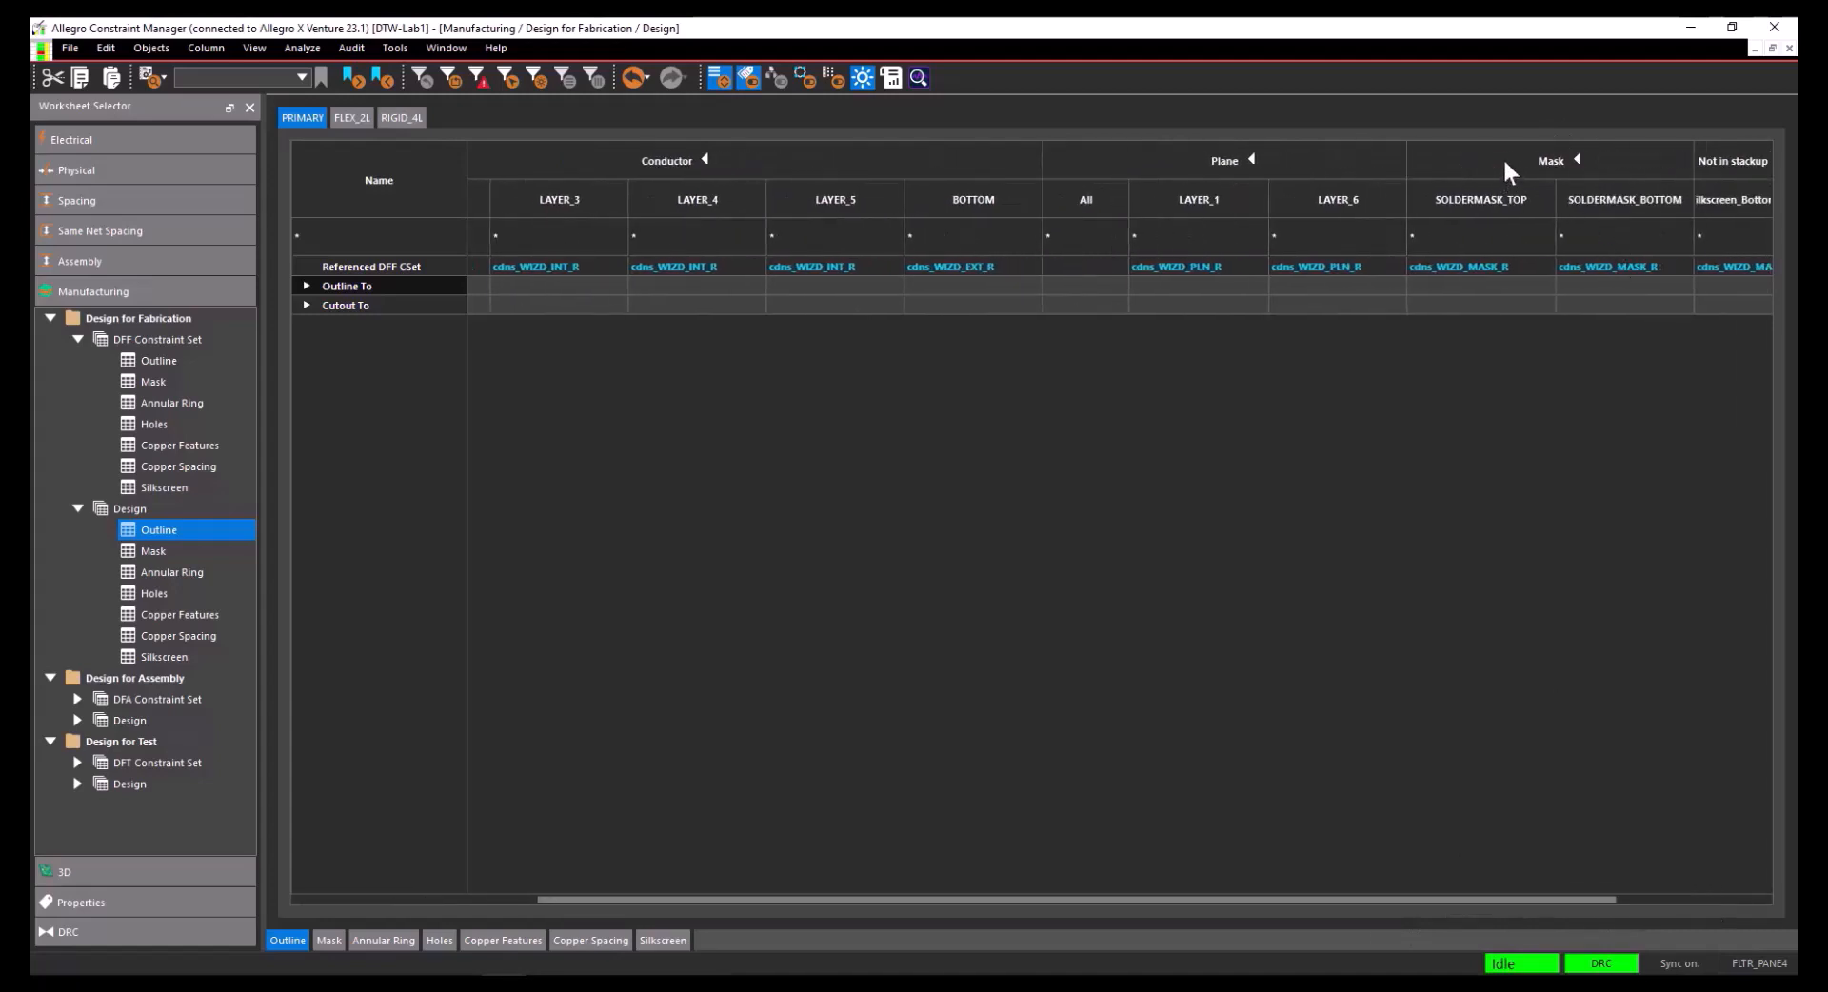
left_click_drag(1573, 900, 1769, 903)
left_click(1603, 156)
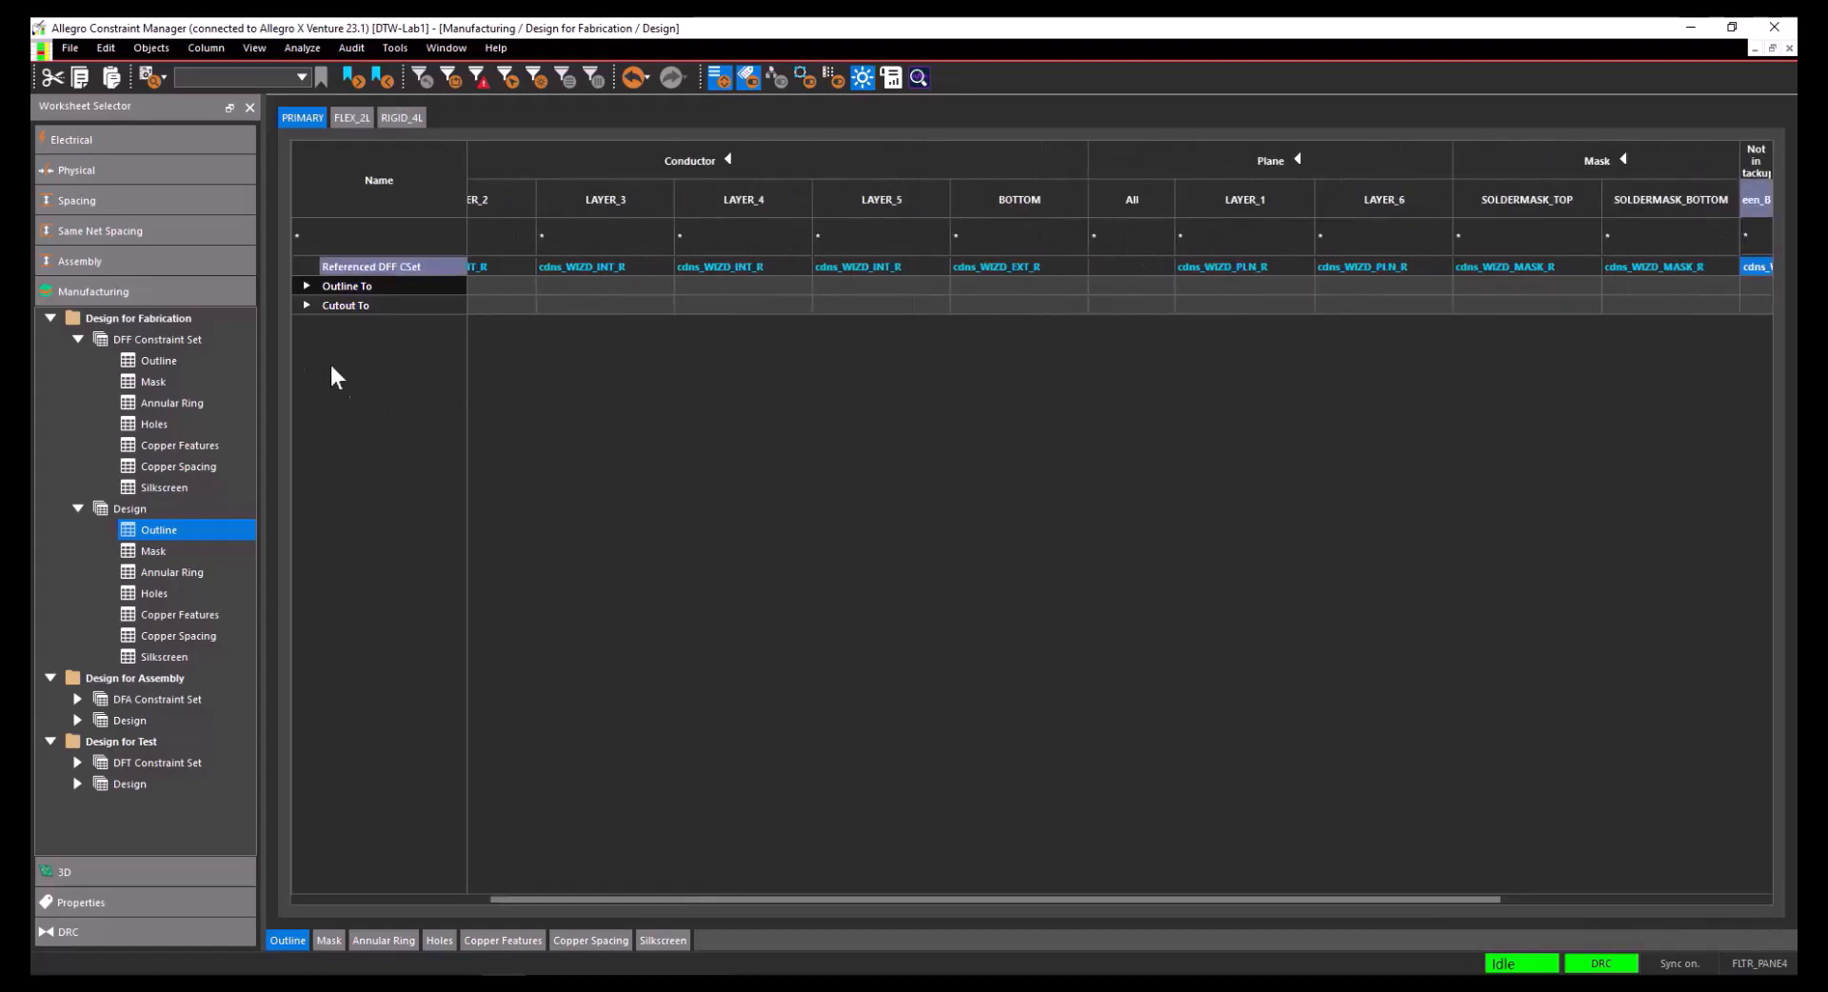
- Expand all rows of the PRIMARY outline worksheet, including Outline To and Cutout To, to examine the rule values
left_click(304, 286)
left_click(305, 479)
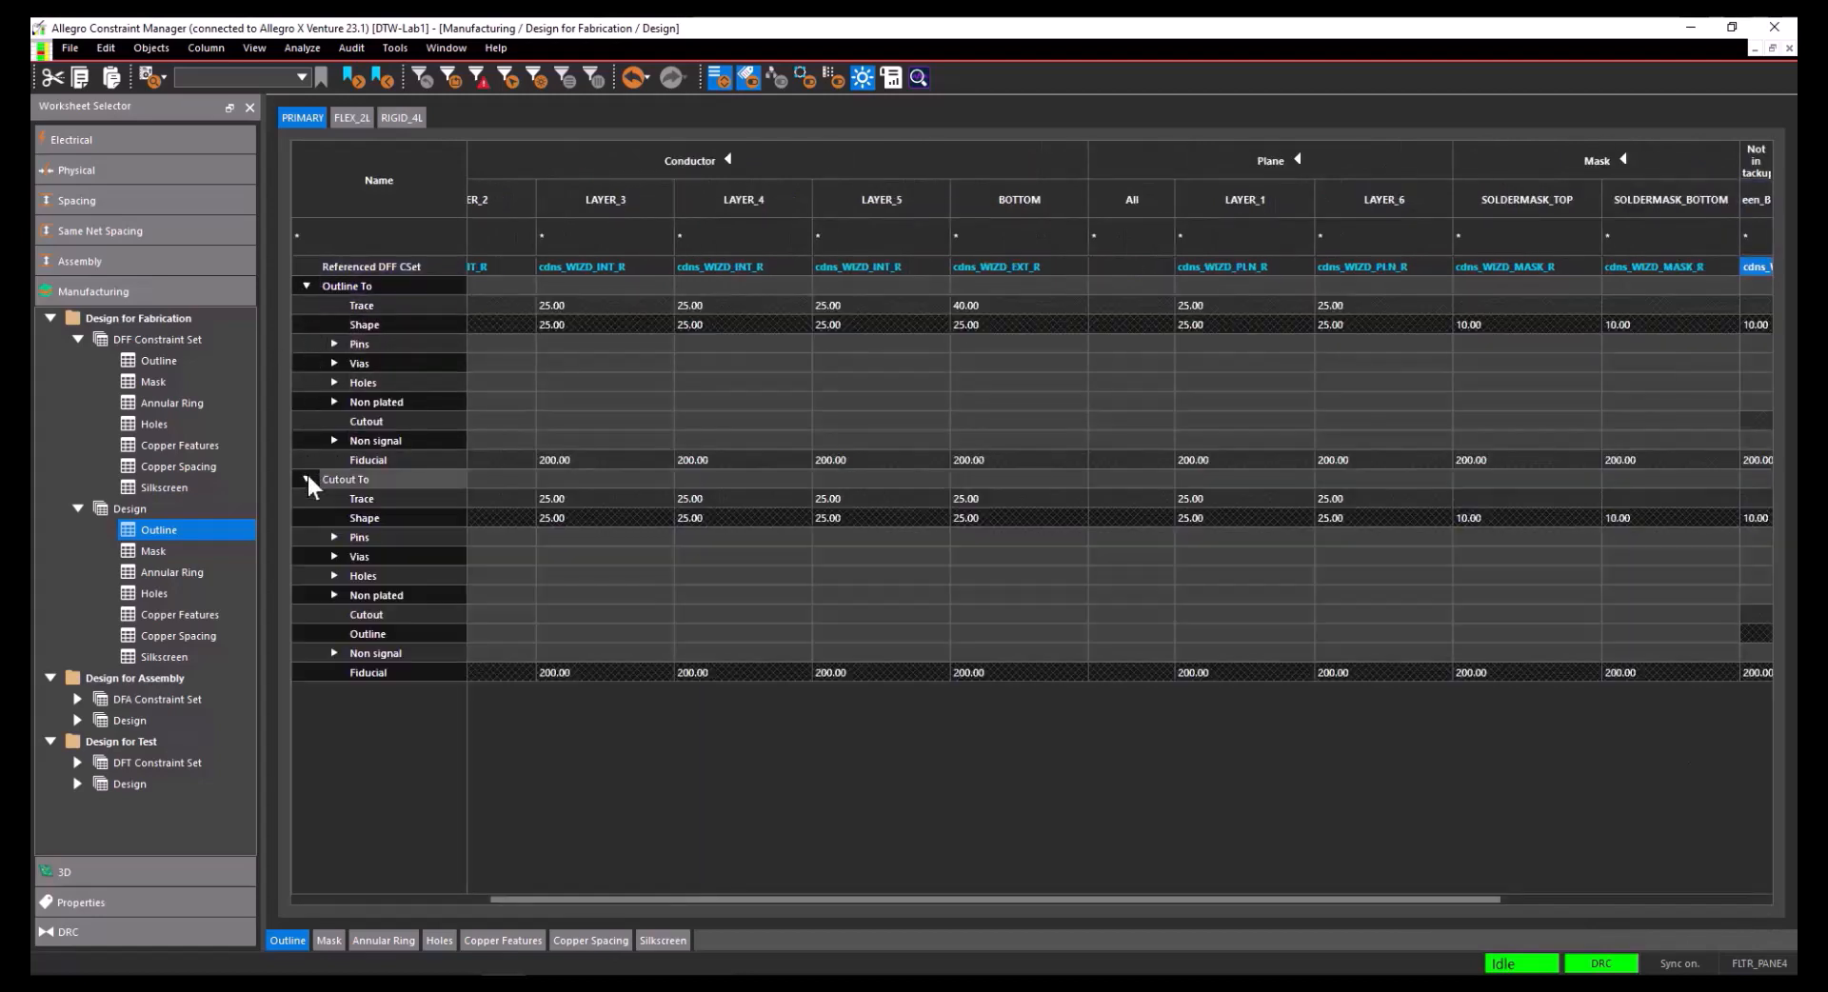
left_click(243, 48)
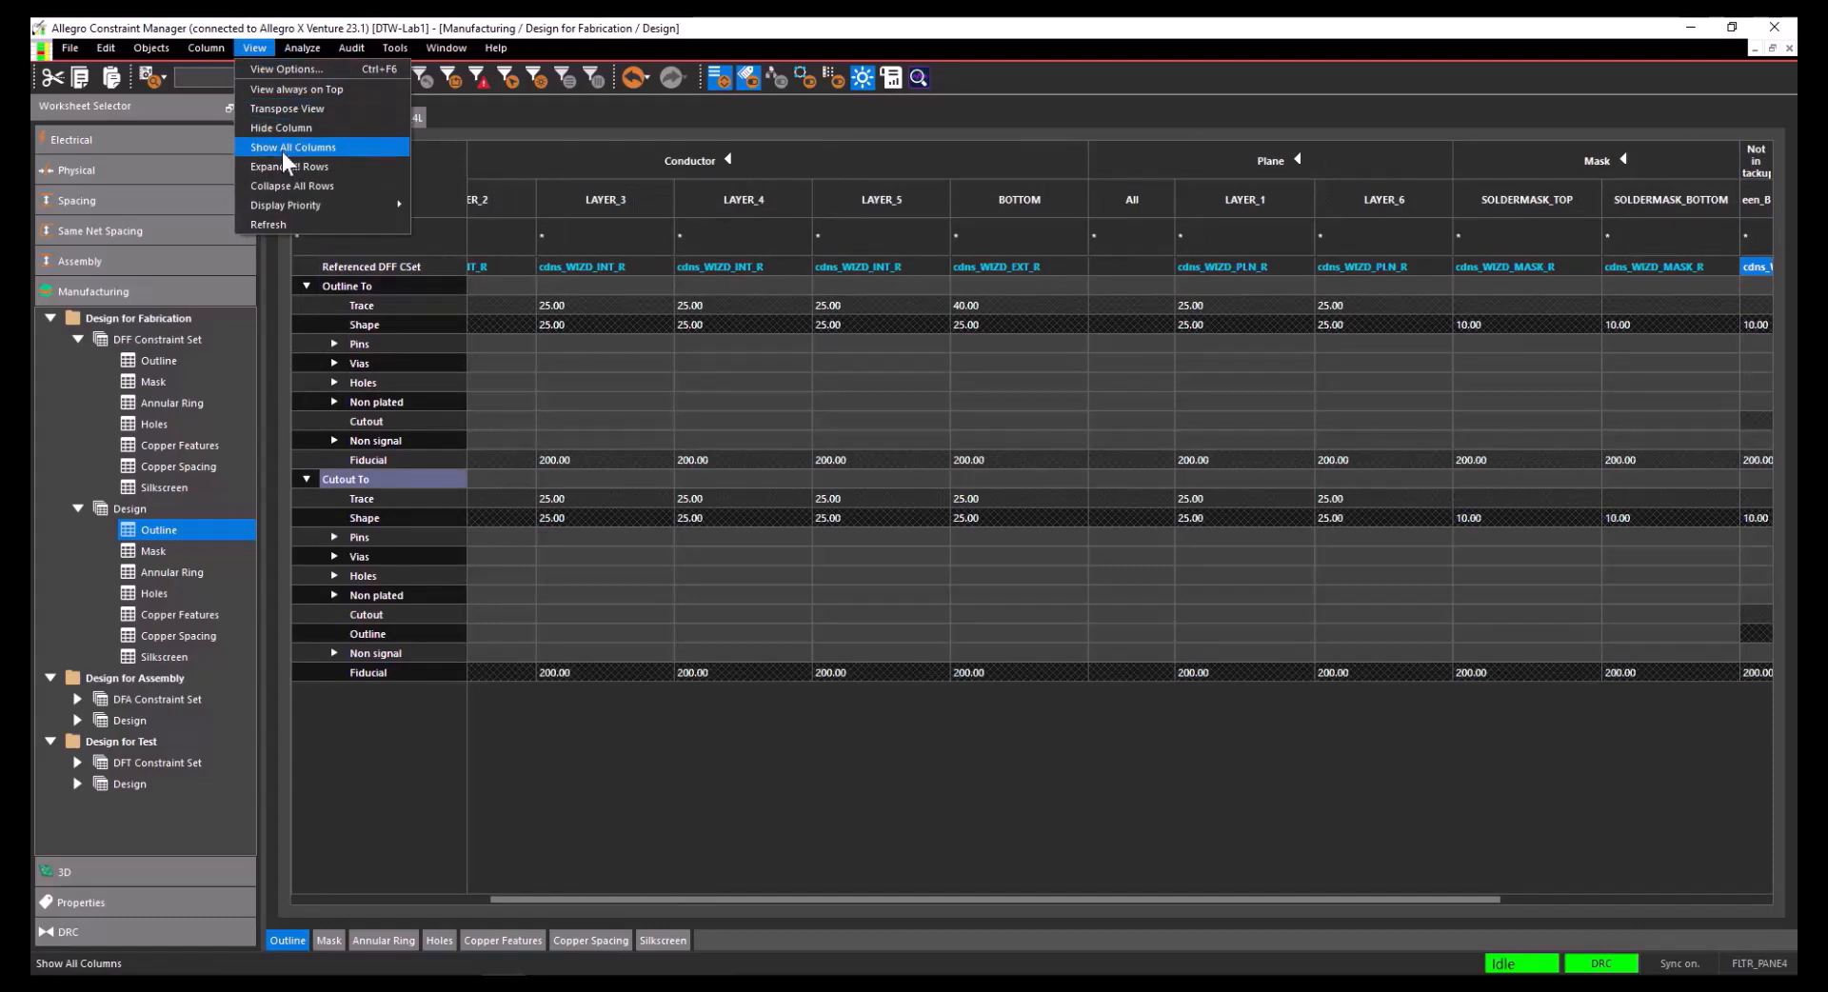
left_click(282, 158)
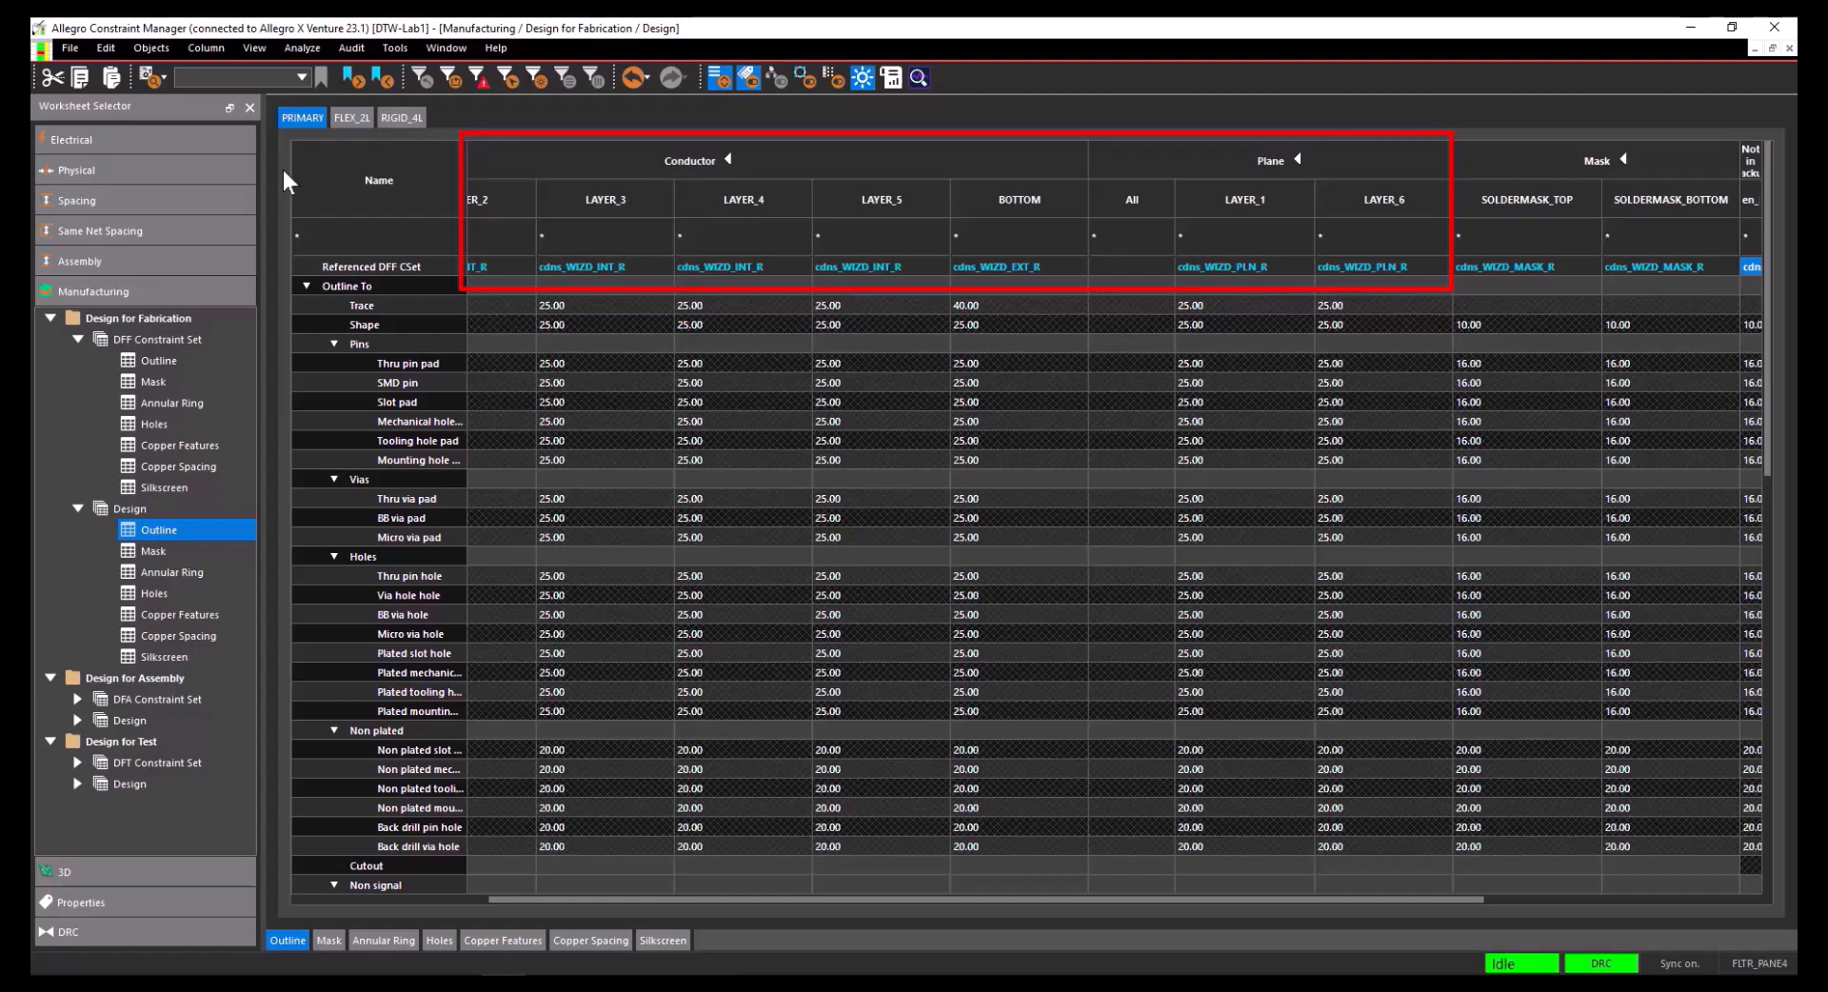
- Examine the FLEX_2L stackup's outline rules with its Conductor and Mask layer groups expanded
left_click(349, 118)
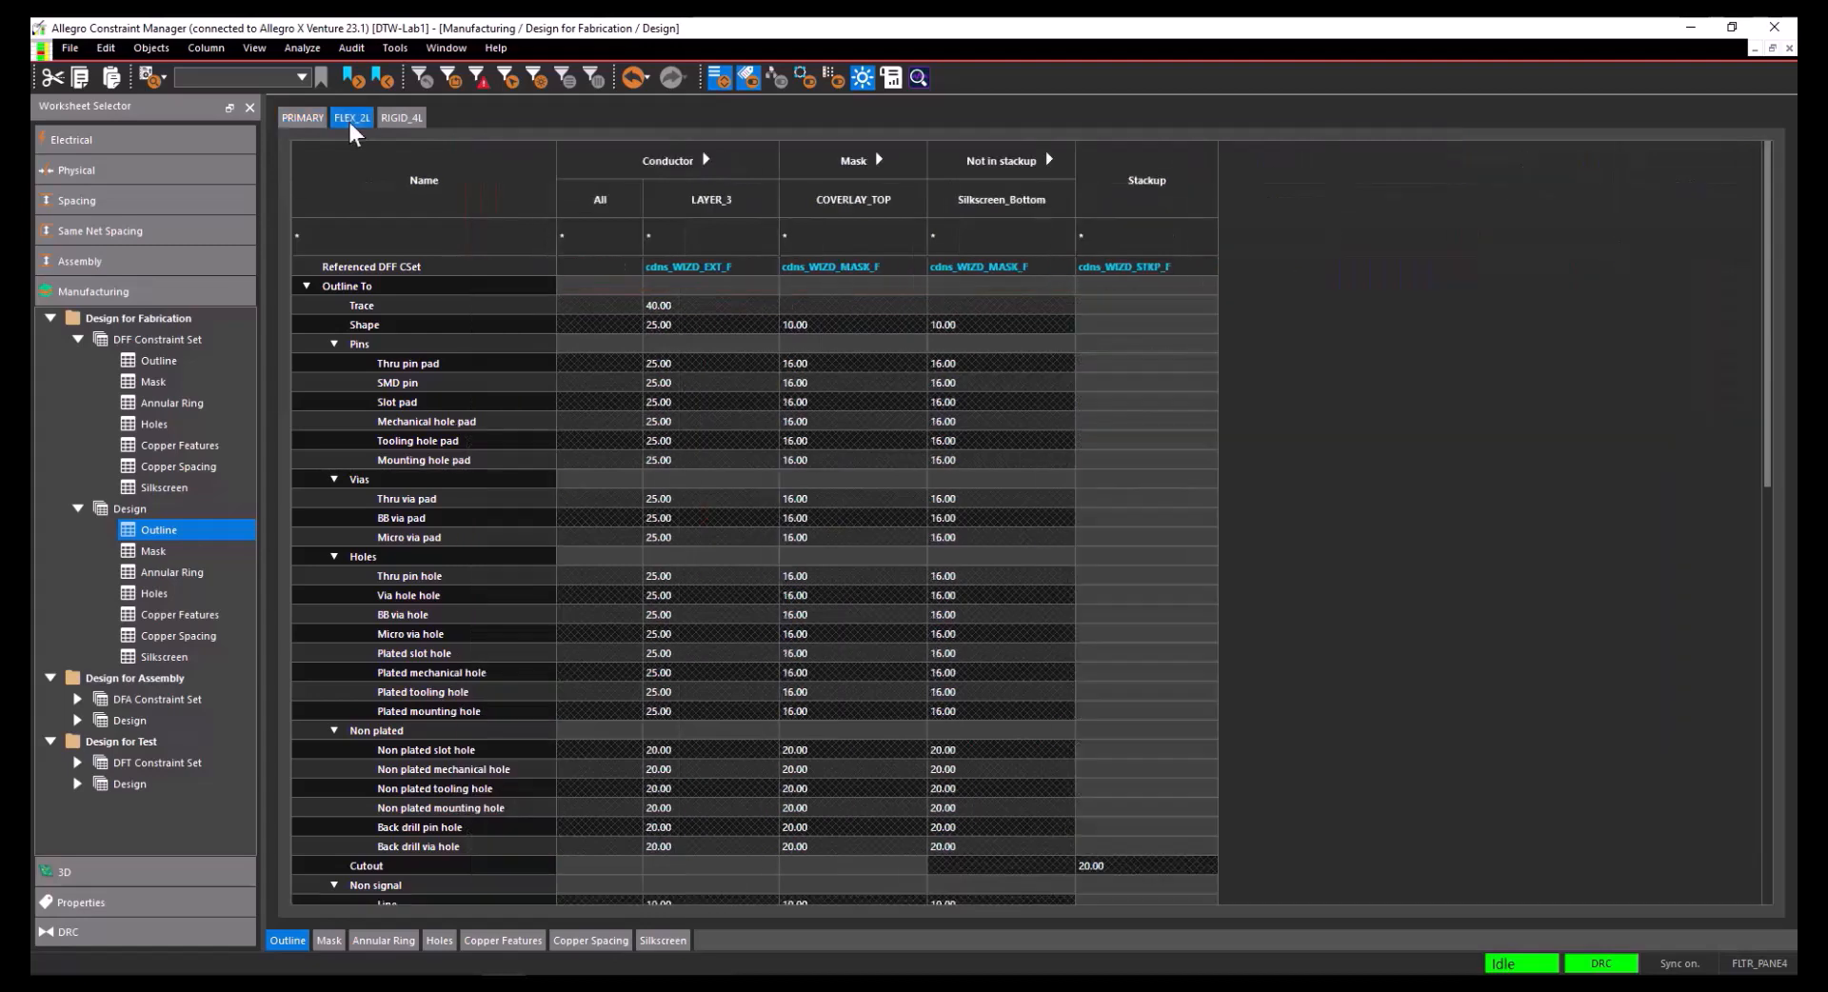
left_click(706, 159)
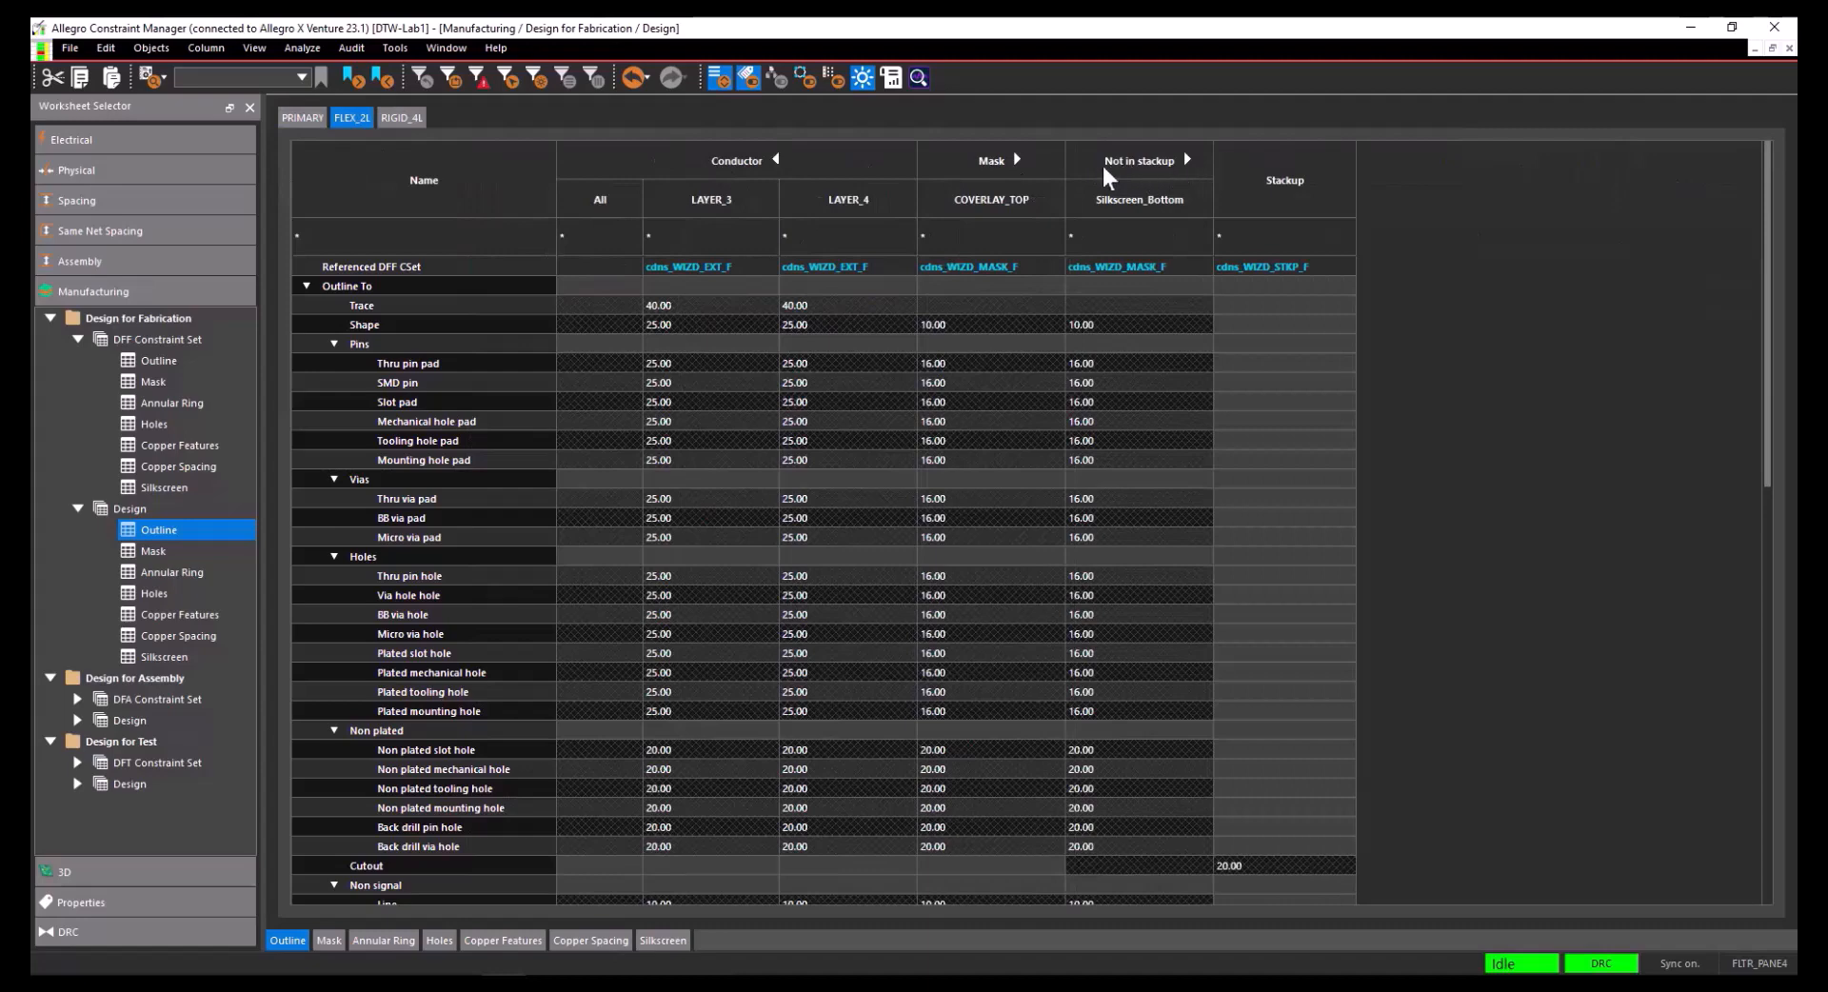
left_click(1015, 160)
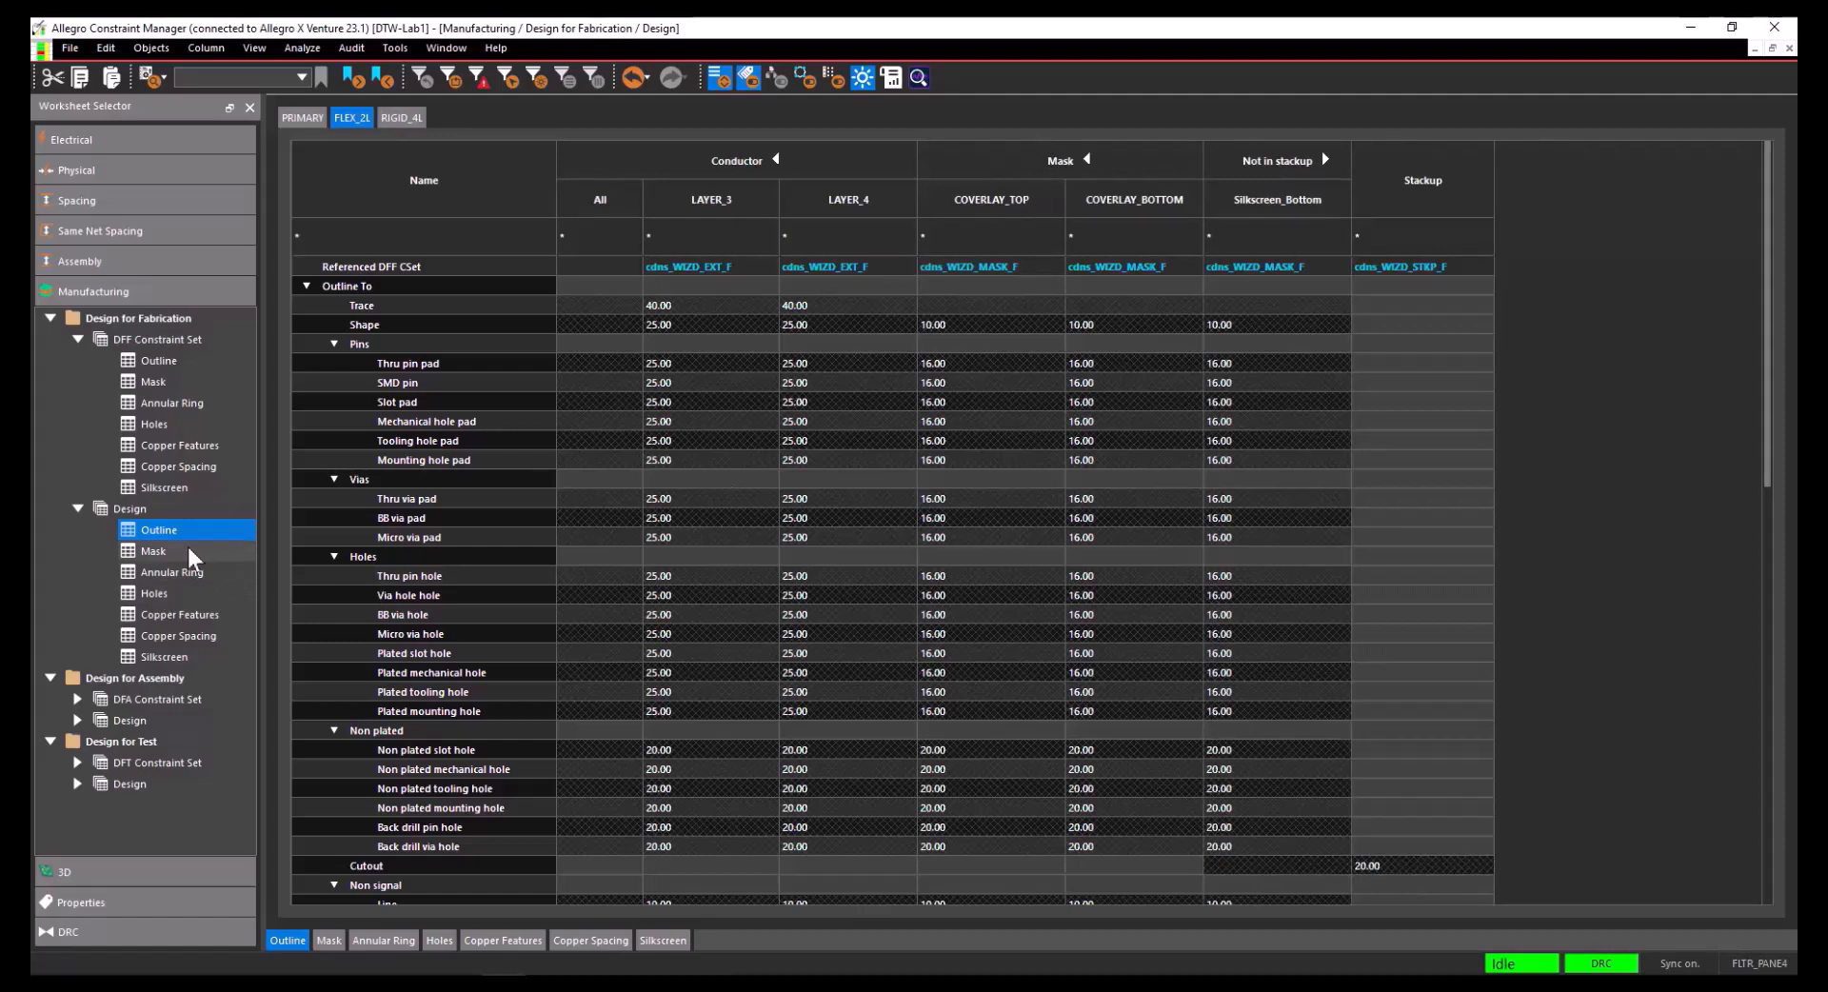
- Create a new DFA package-to-package spacing constraint set with its usage set to Spacing
double_click(160, 703)
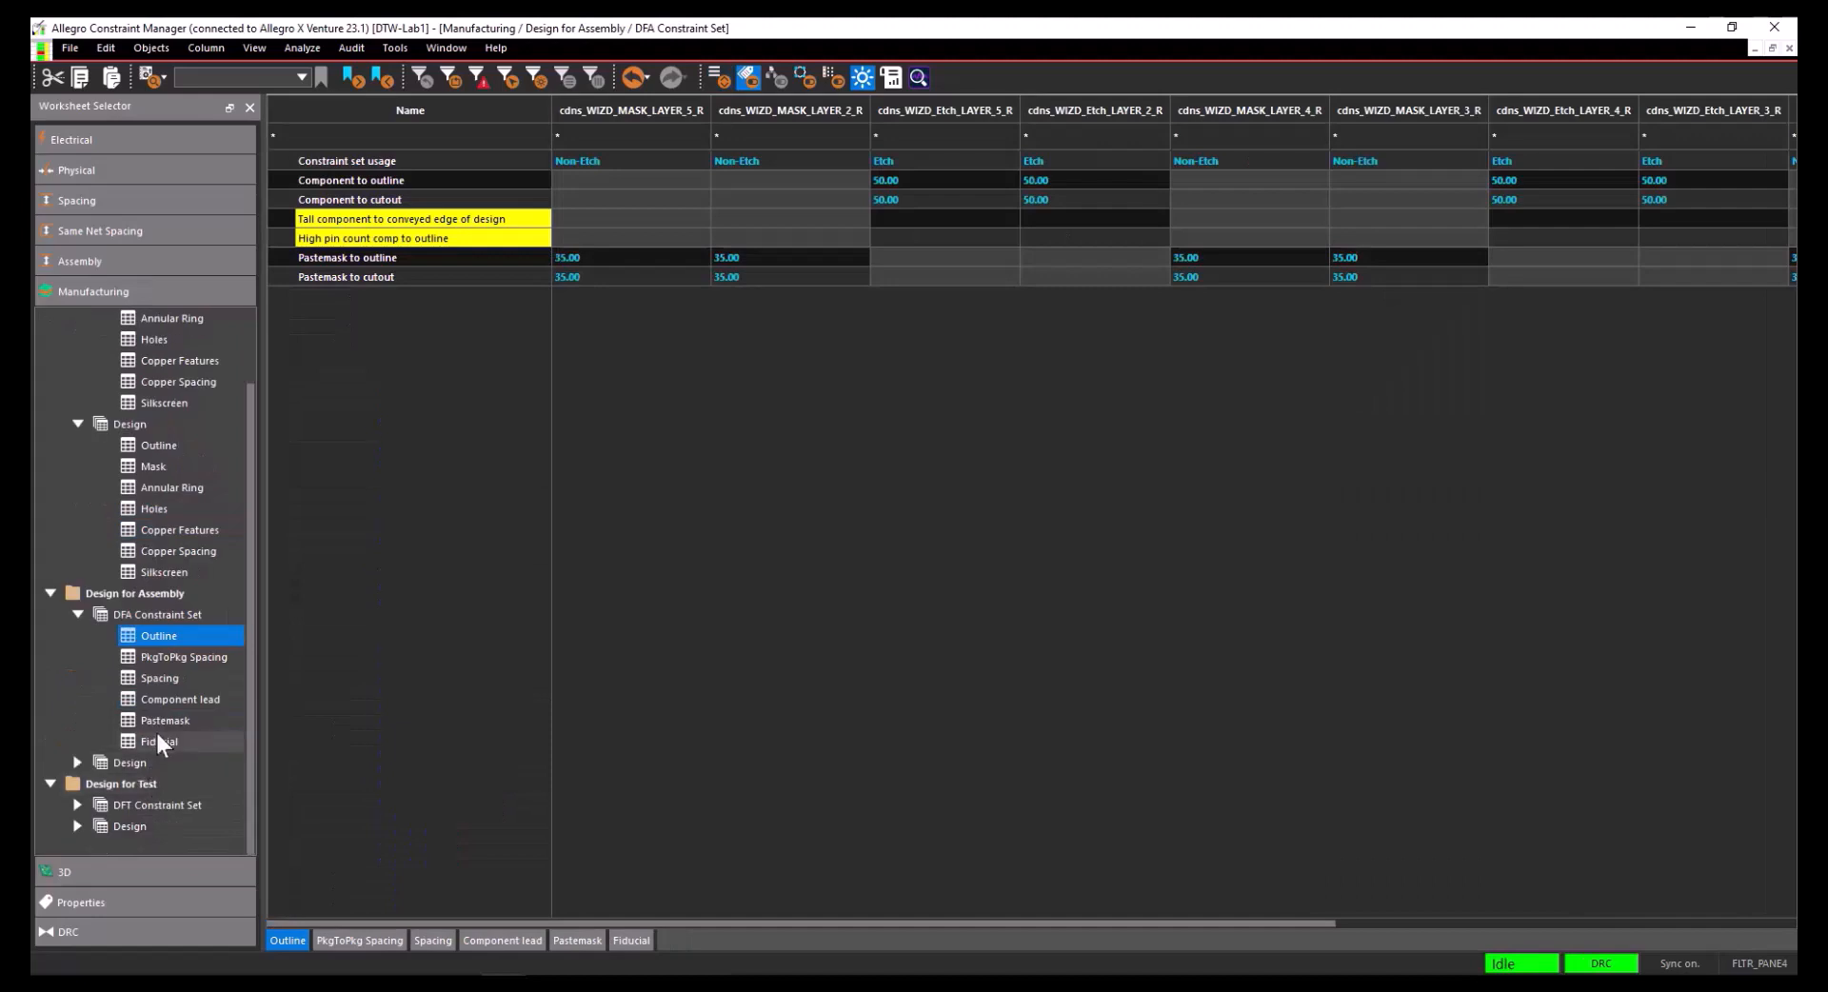
double_click(152, 760)
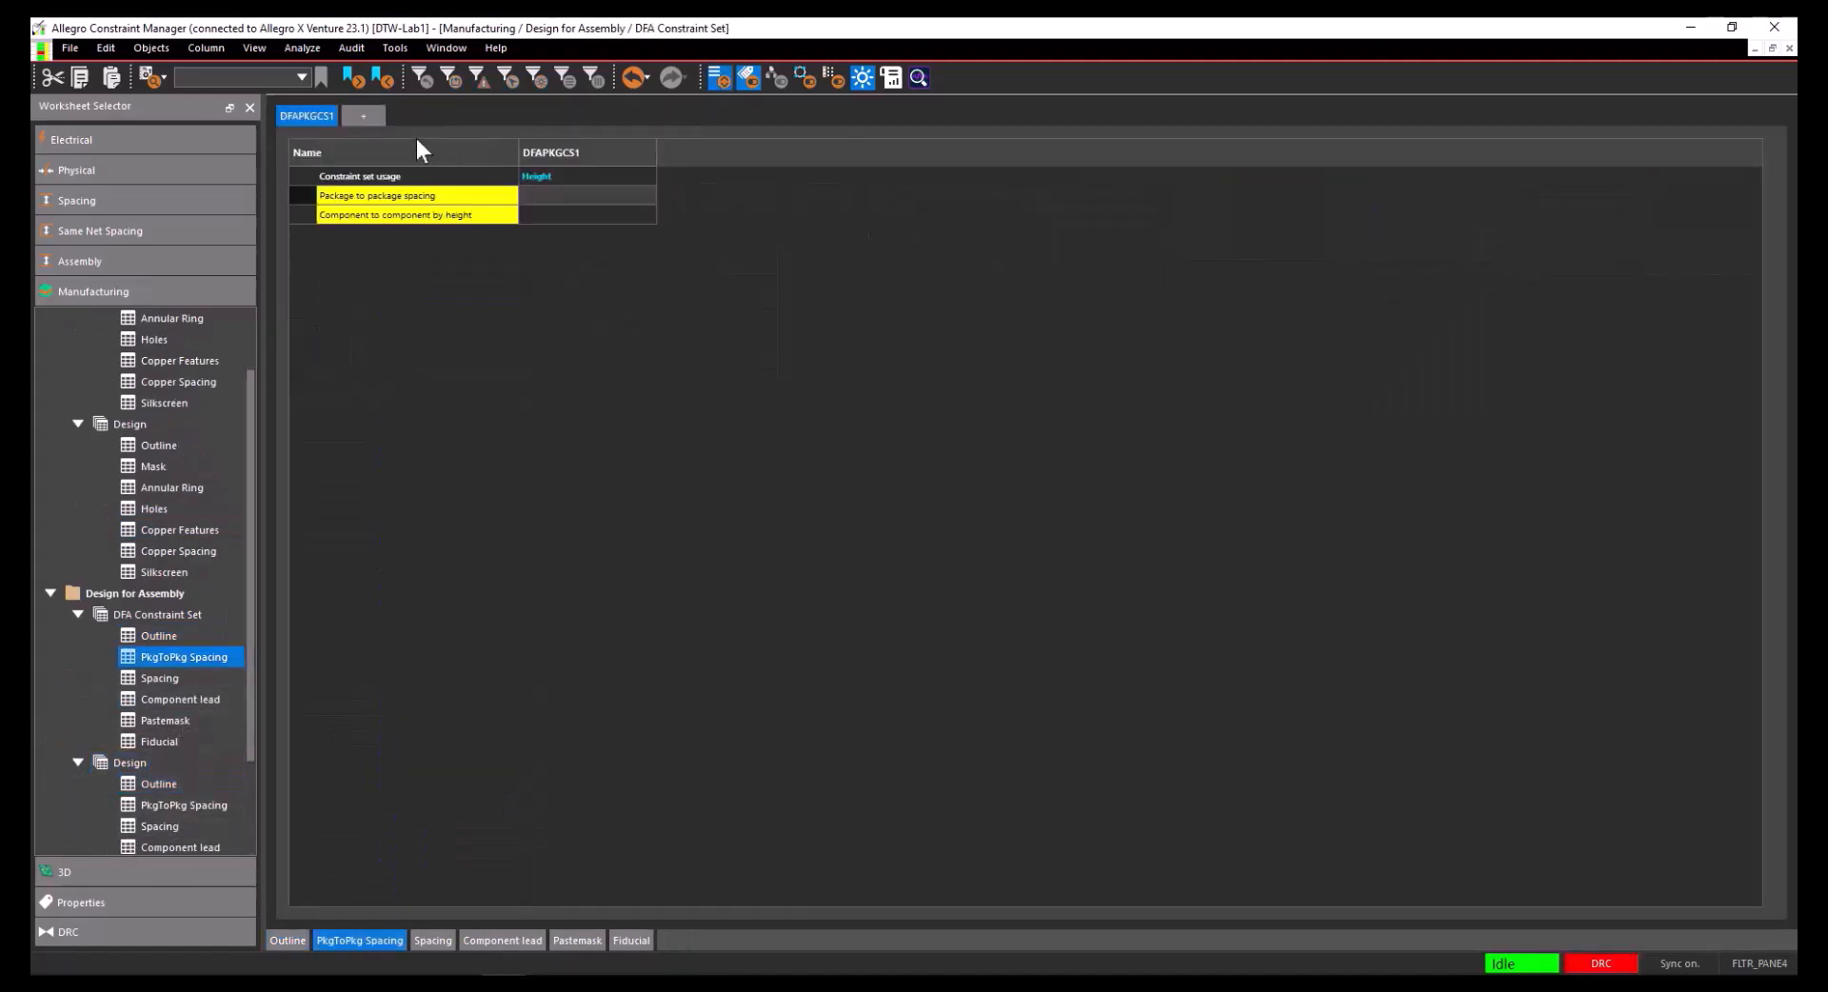
left_click(363, 115)
left_click(974, 491)
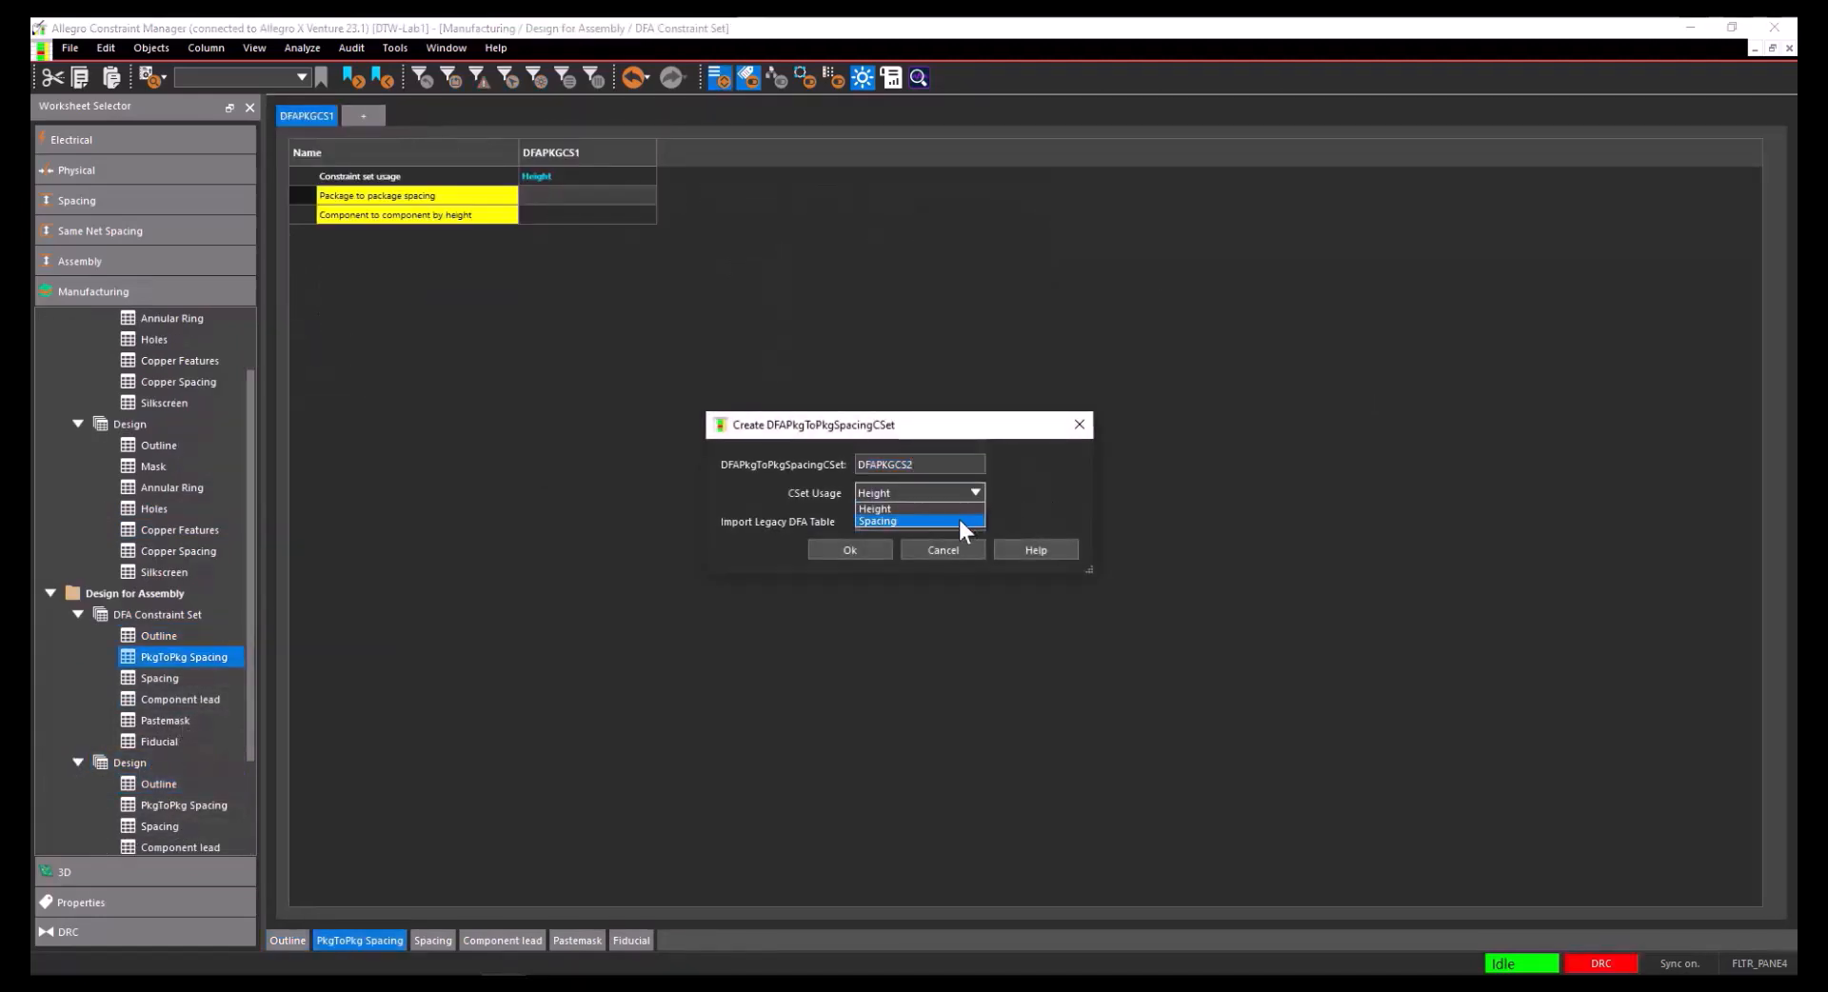
left_click(953, 520)
left_click(882, 550)
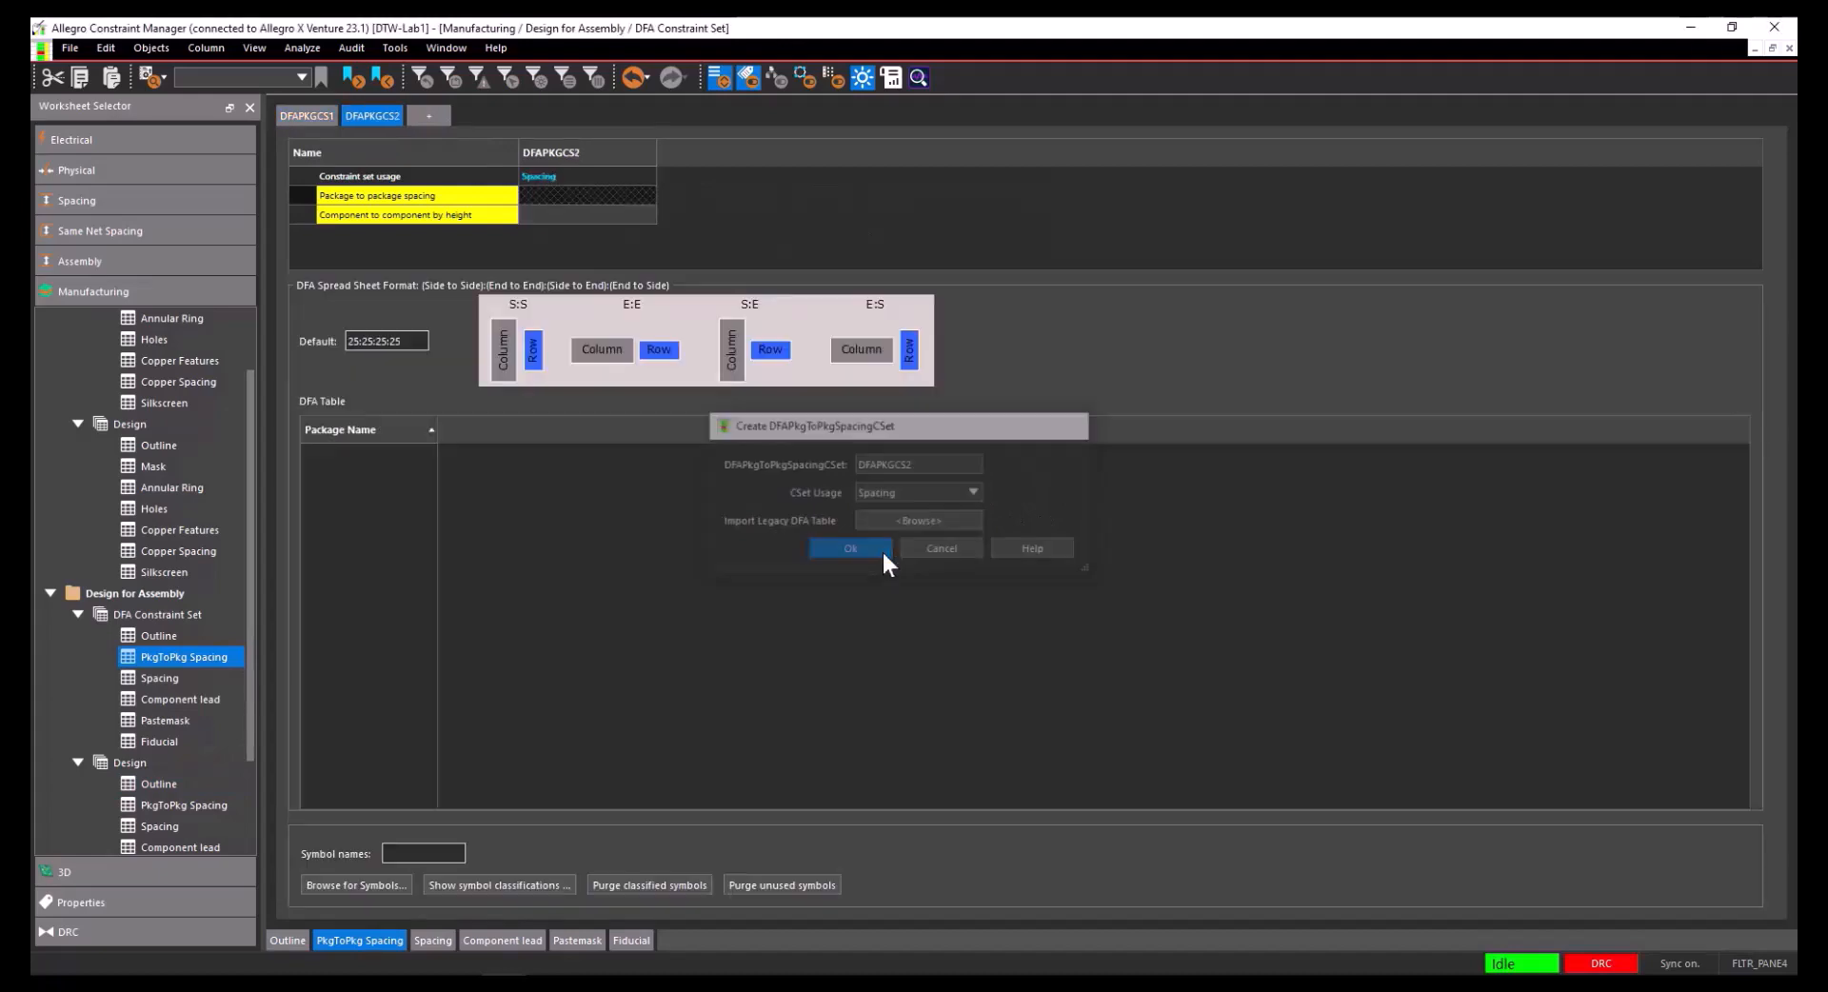
- Open Analysis Modes and review the general options for Design for Fabrication, Design for Assembly and Design for Test
left_click(302, 48)
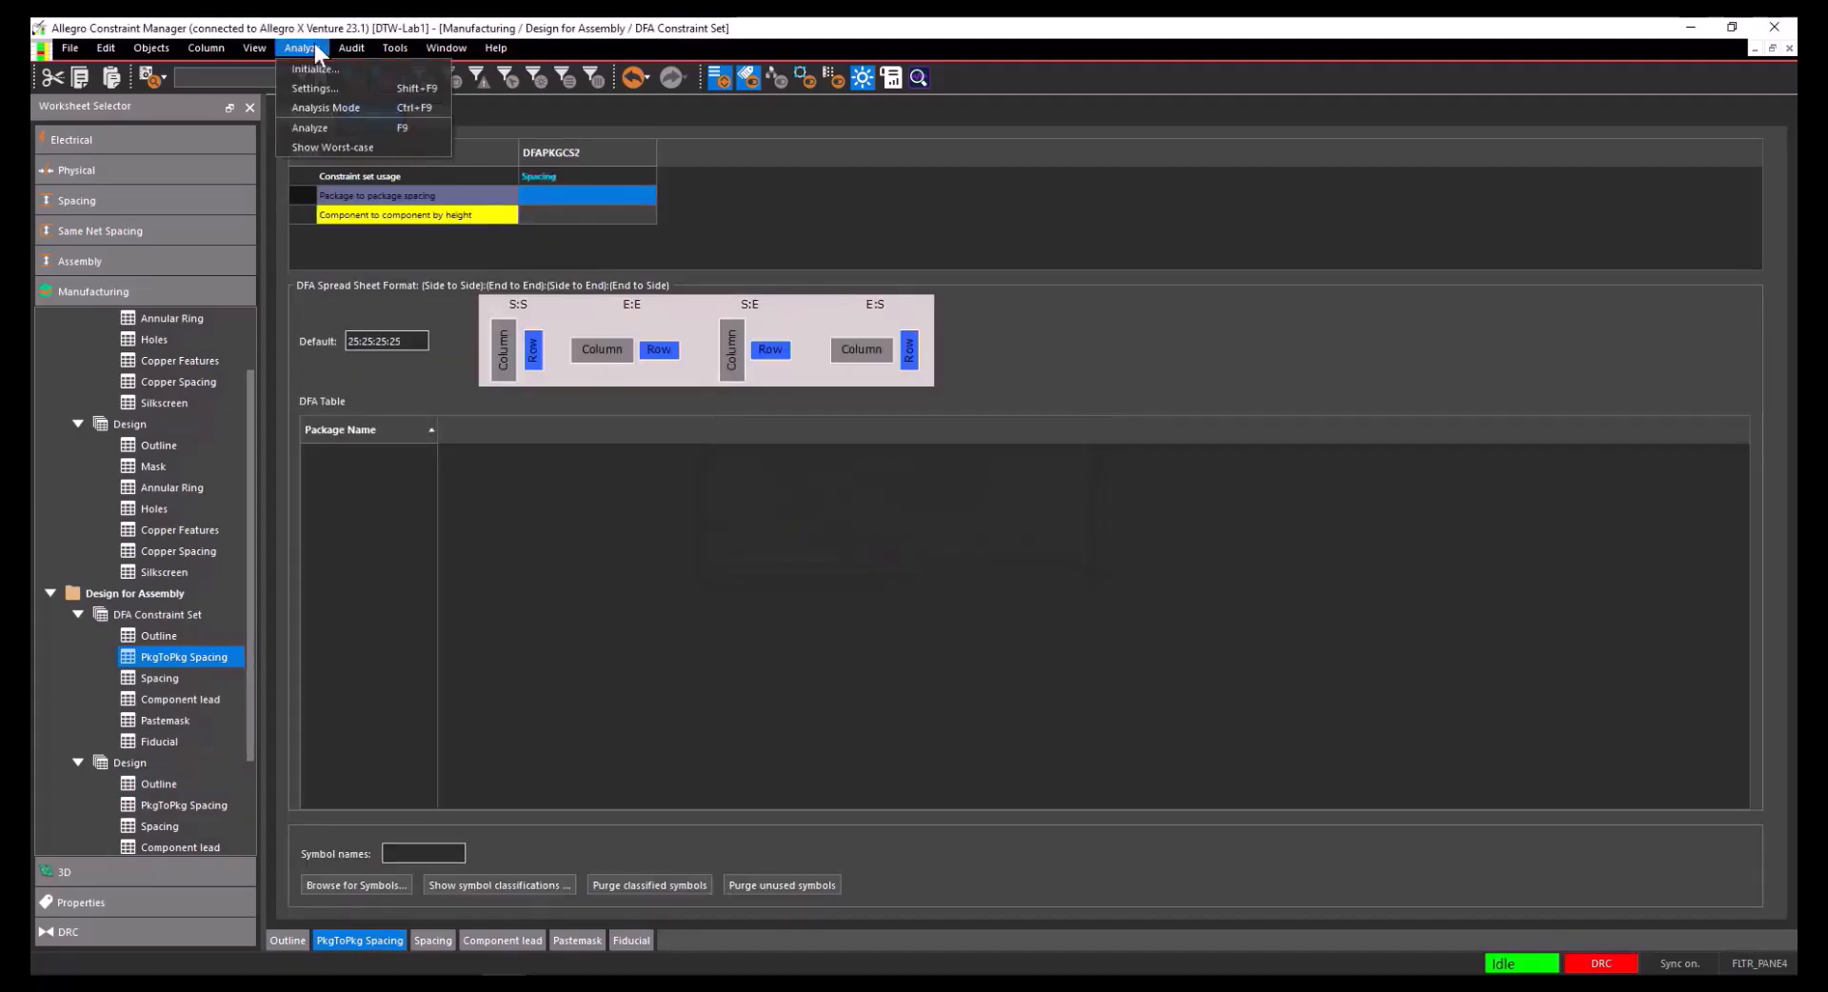
left_click(333, 112)
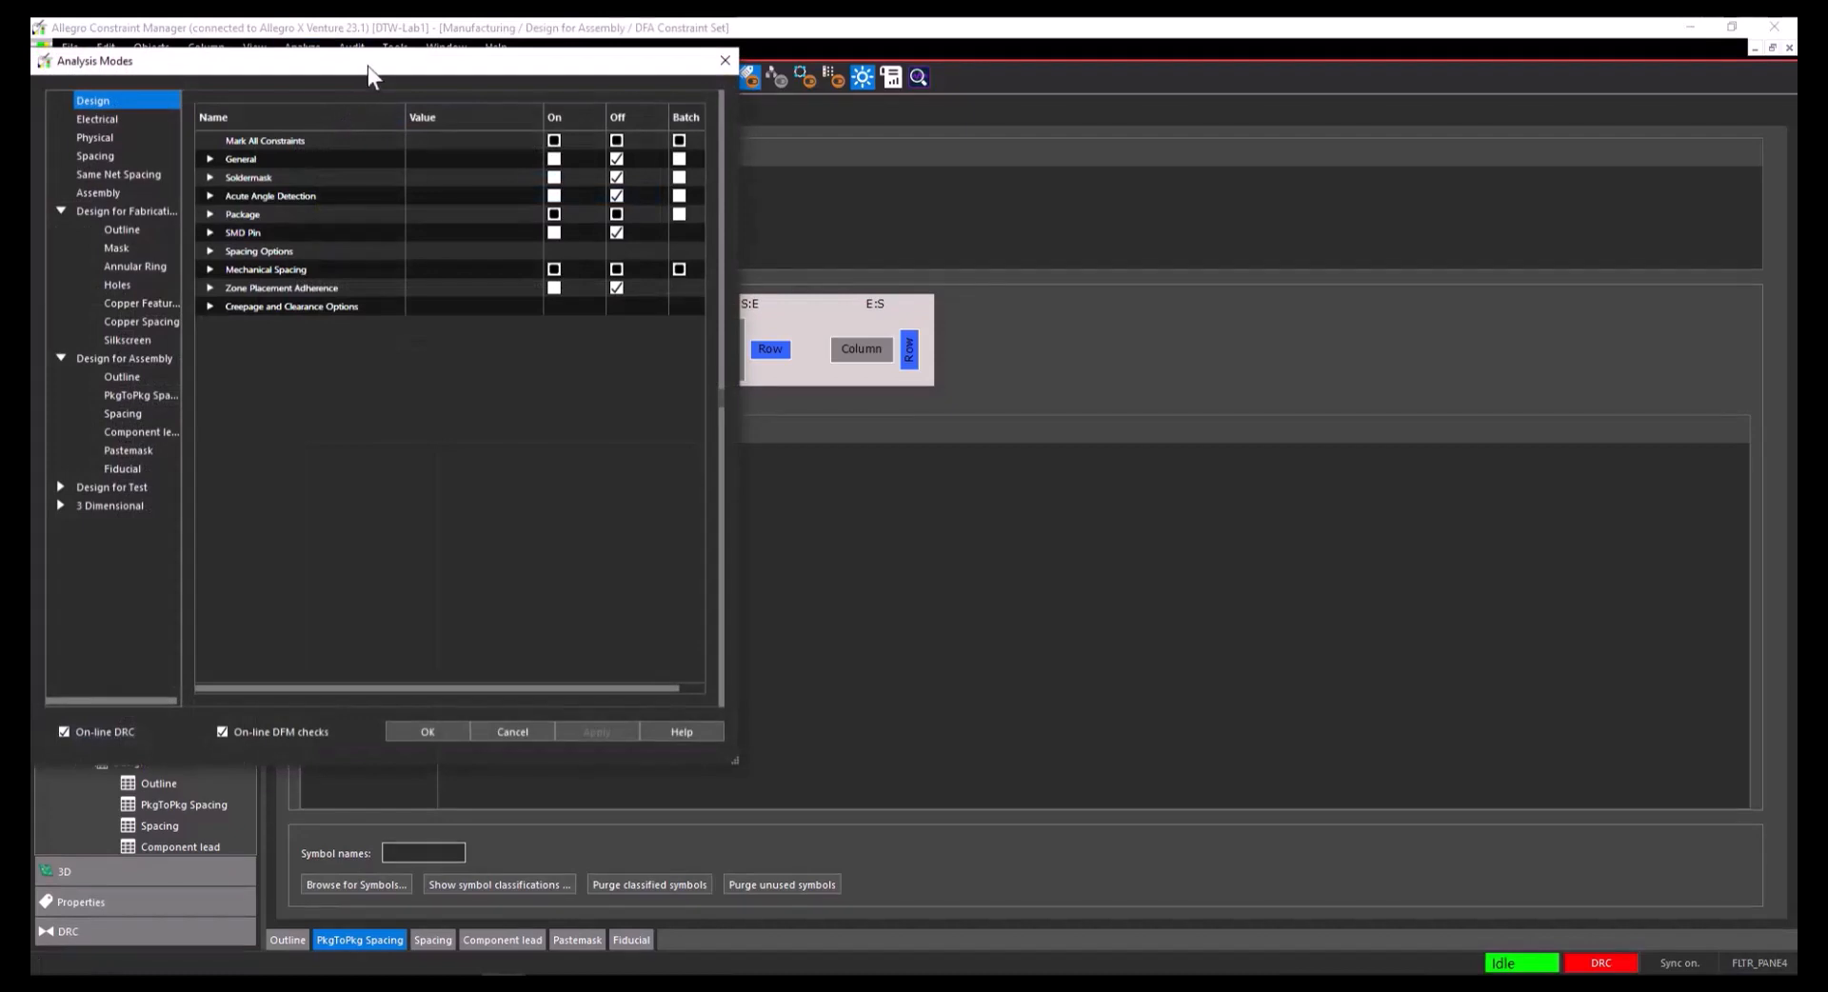
left_click_drag(367, 66, 1175, 107)
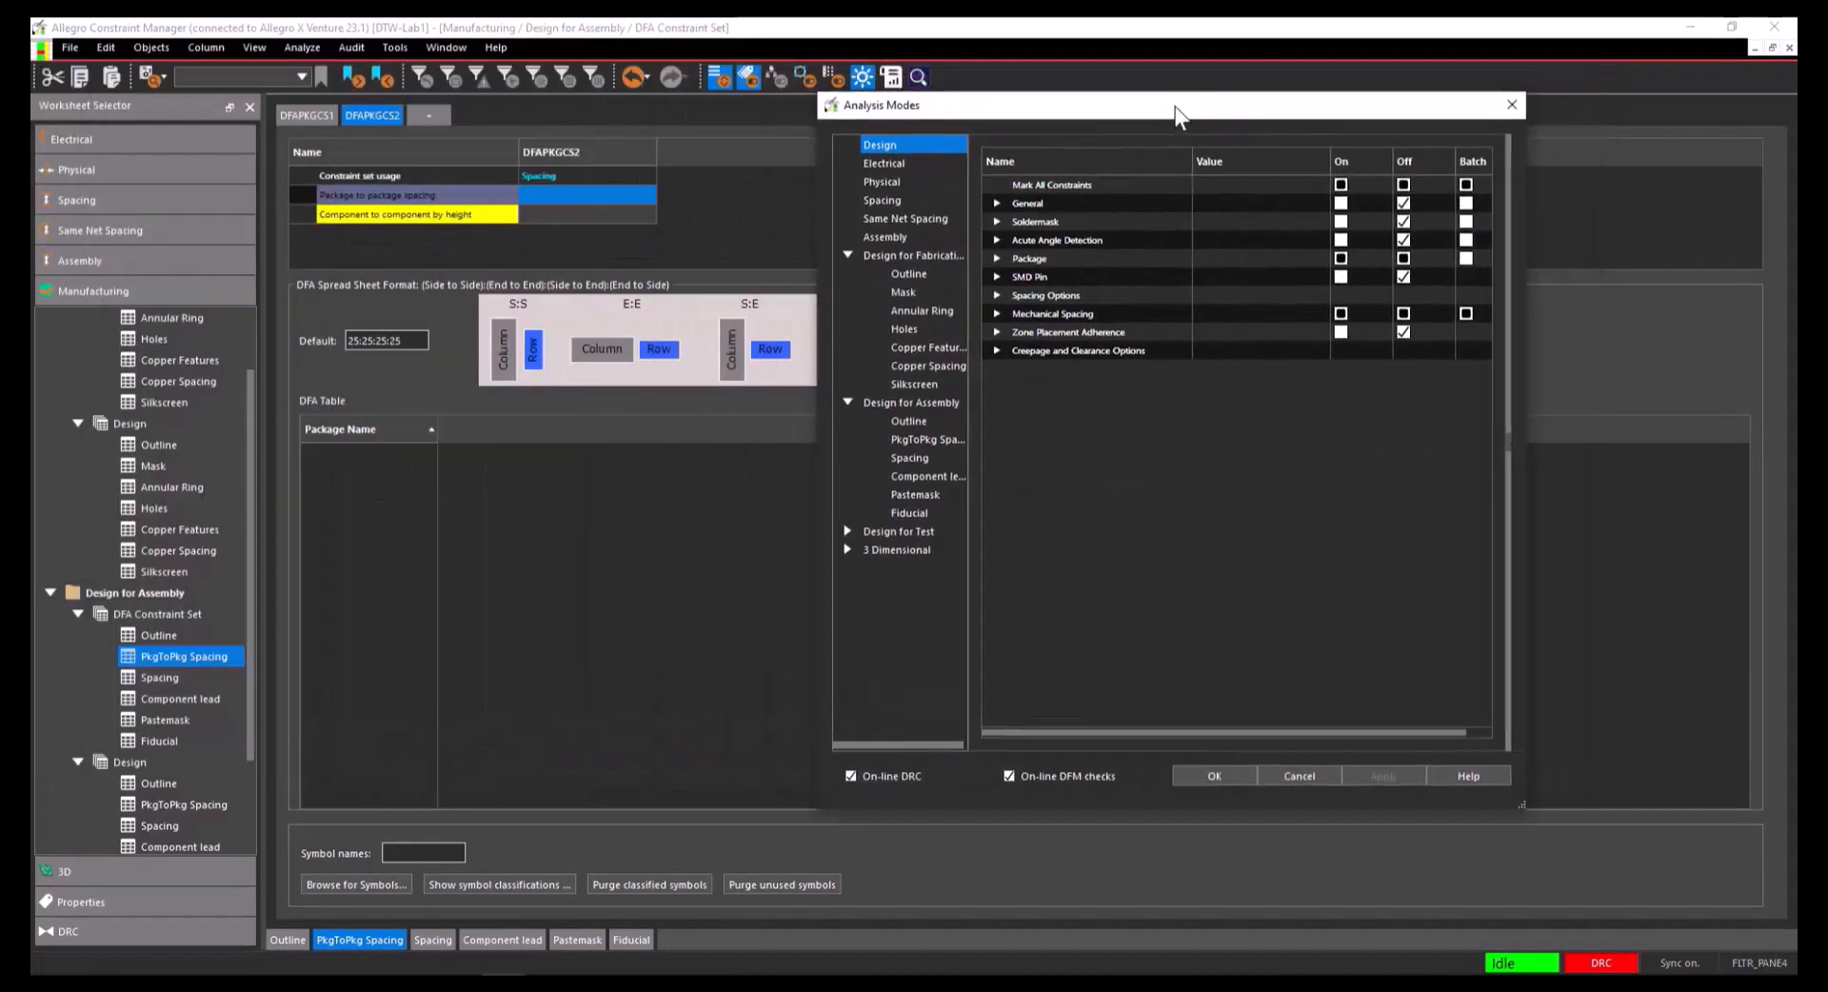
left_click(928, 256)
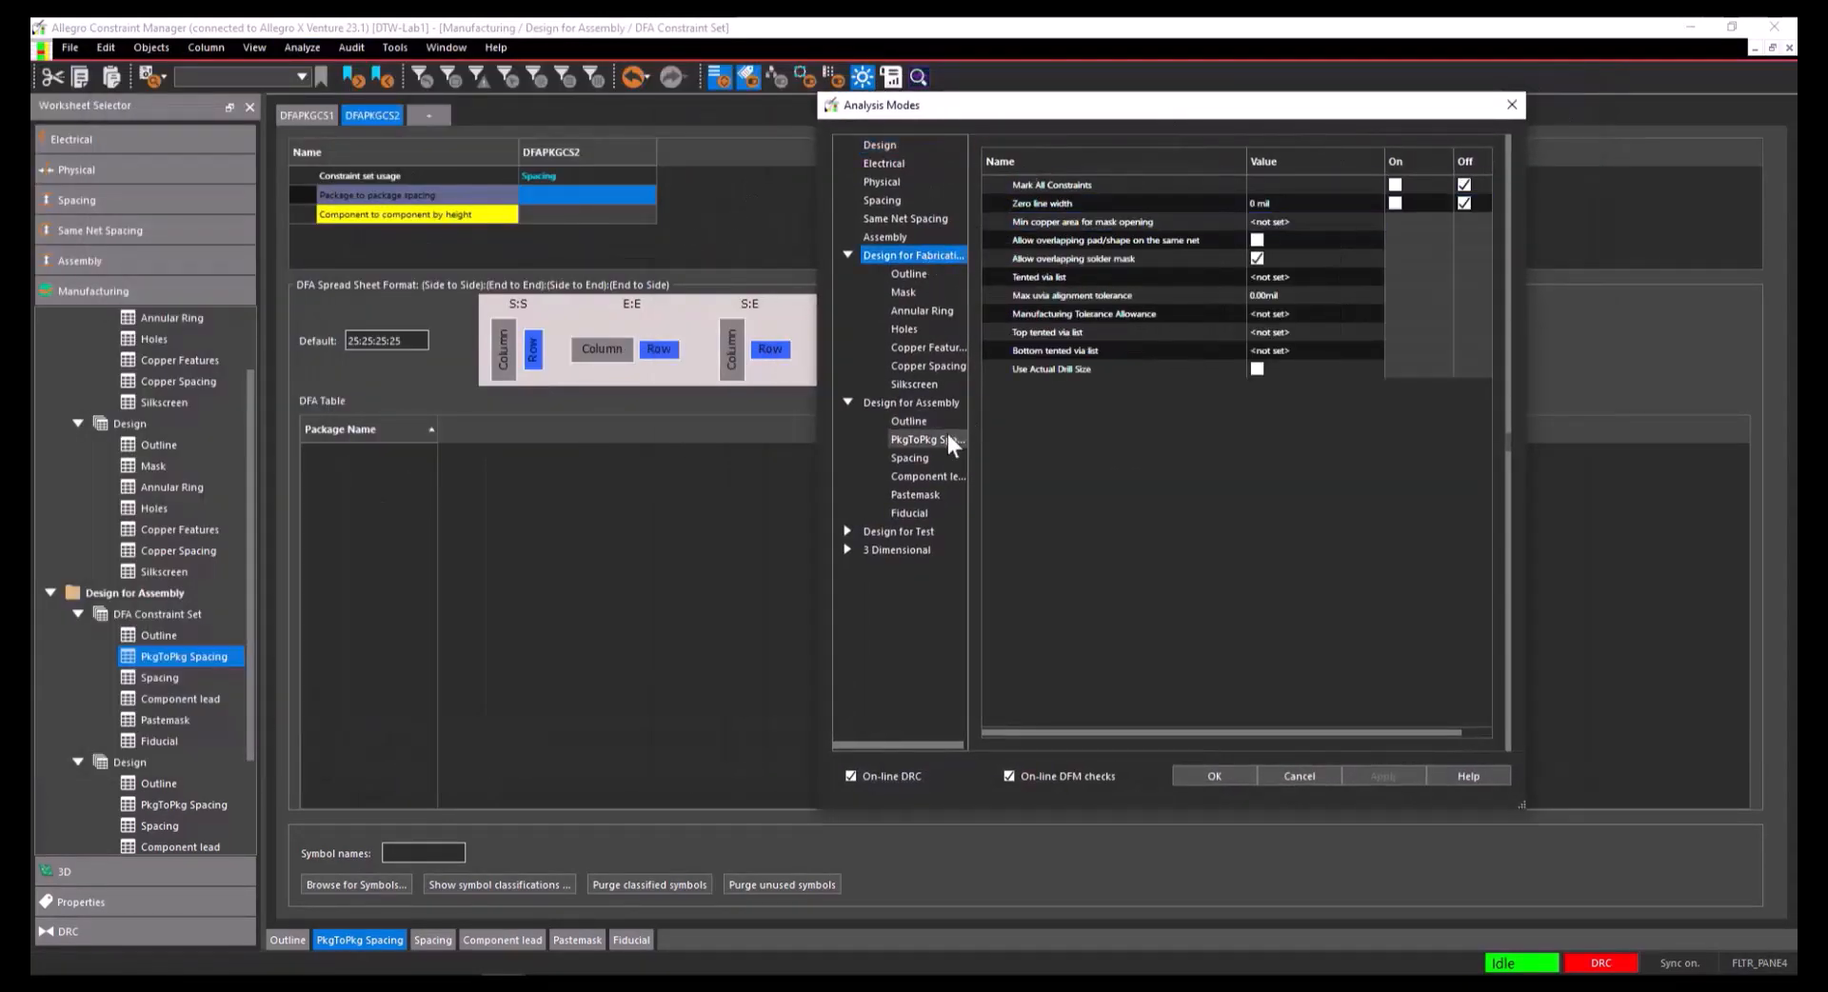
left_click(924, 403)
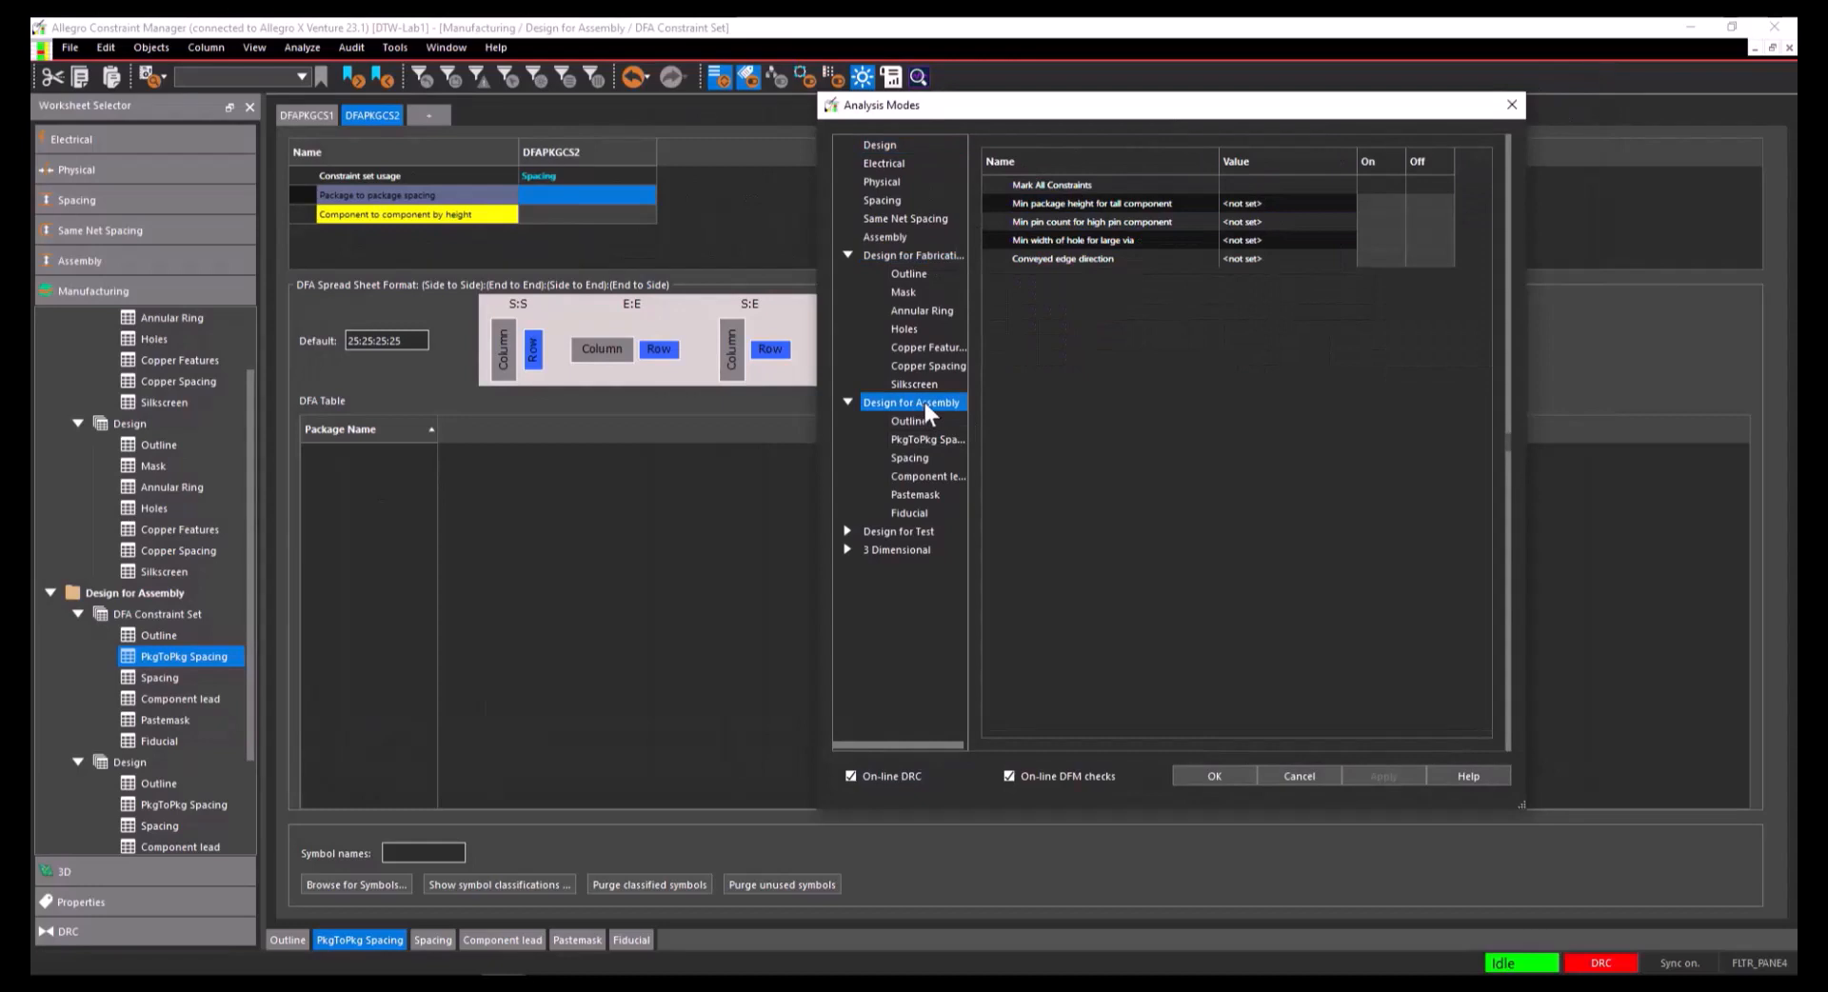
left_click(916, 532)
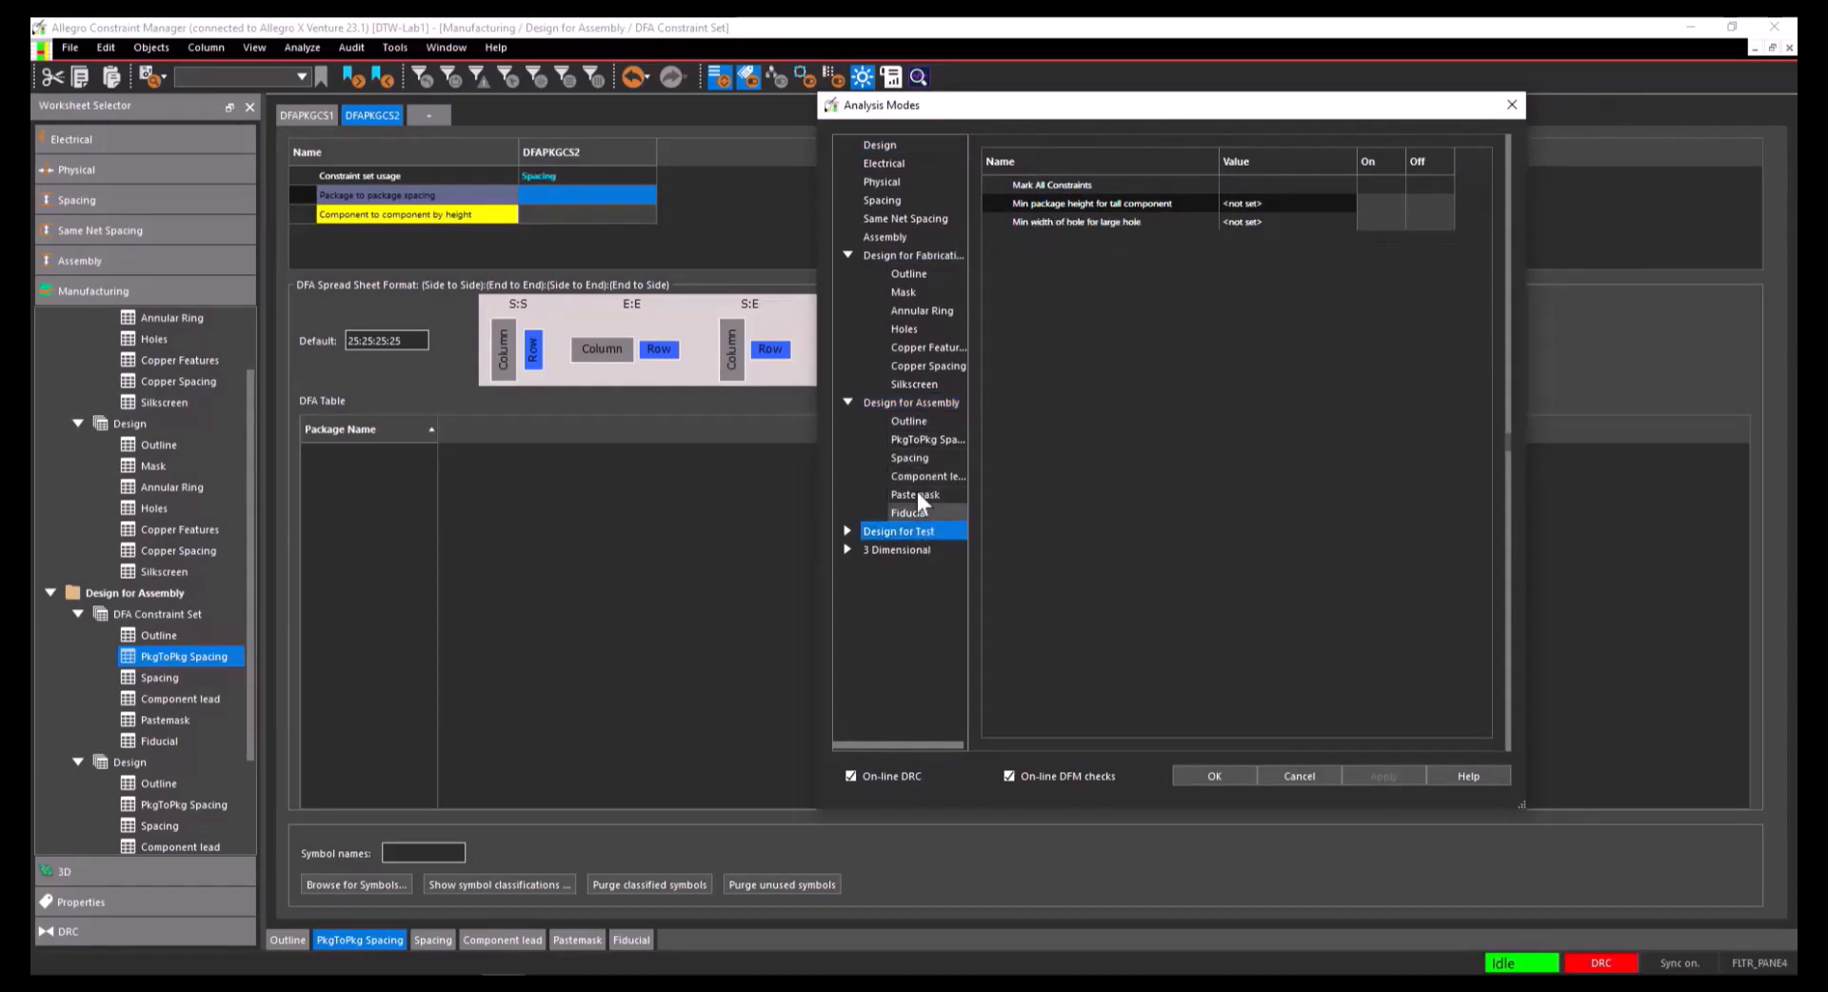